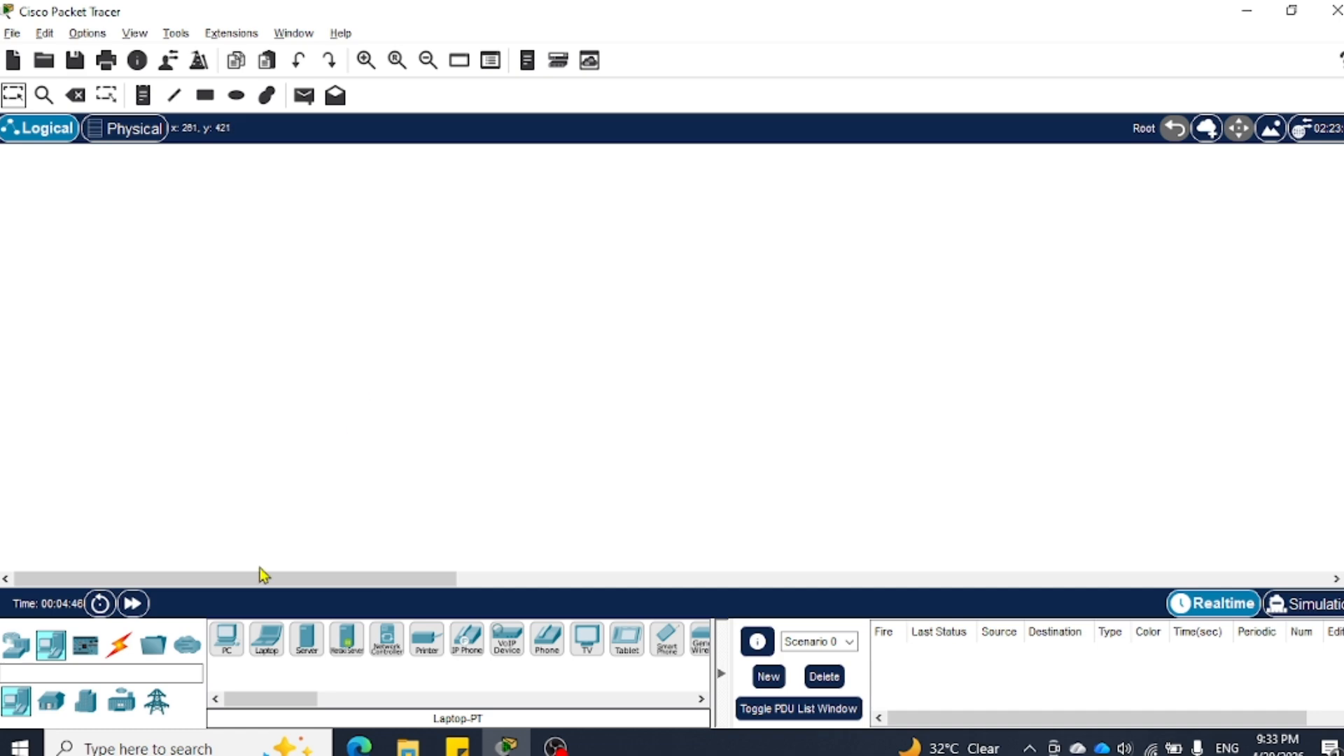
Place two PCs and a laptop in the lower part of the workspace and a server across from them
{"action": "left_click", "coordinate": [226, 638]}
{"action": "left_click", "coordinate": [219, 430]}
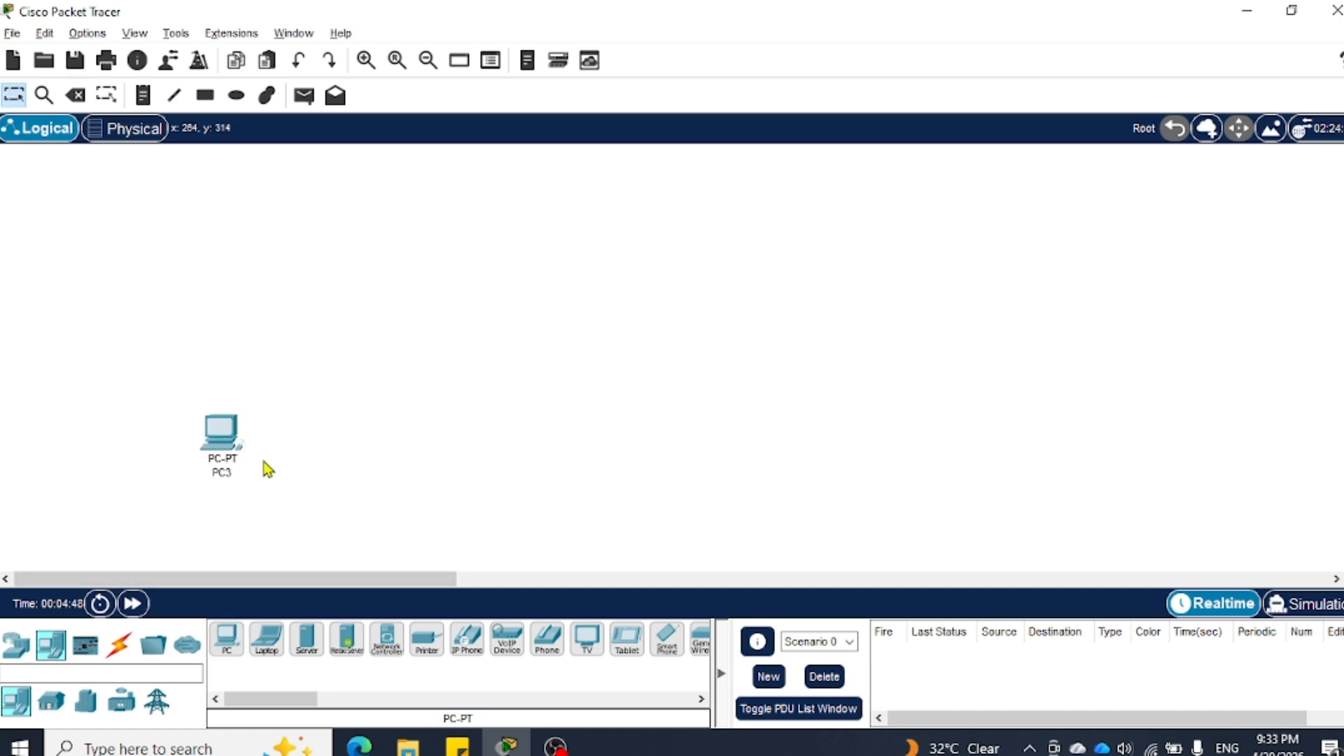
{"action": "left_click", "coordinate": [227, 638]}
{"action": "left_click", "coordinate": [321, 490]}
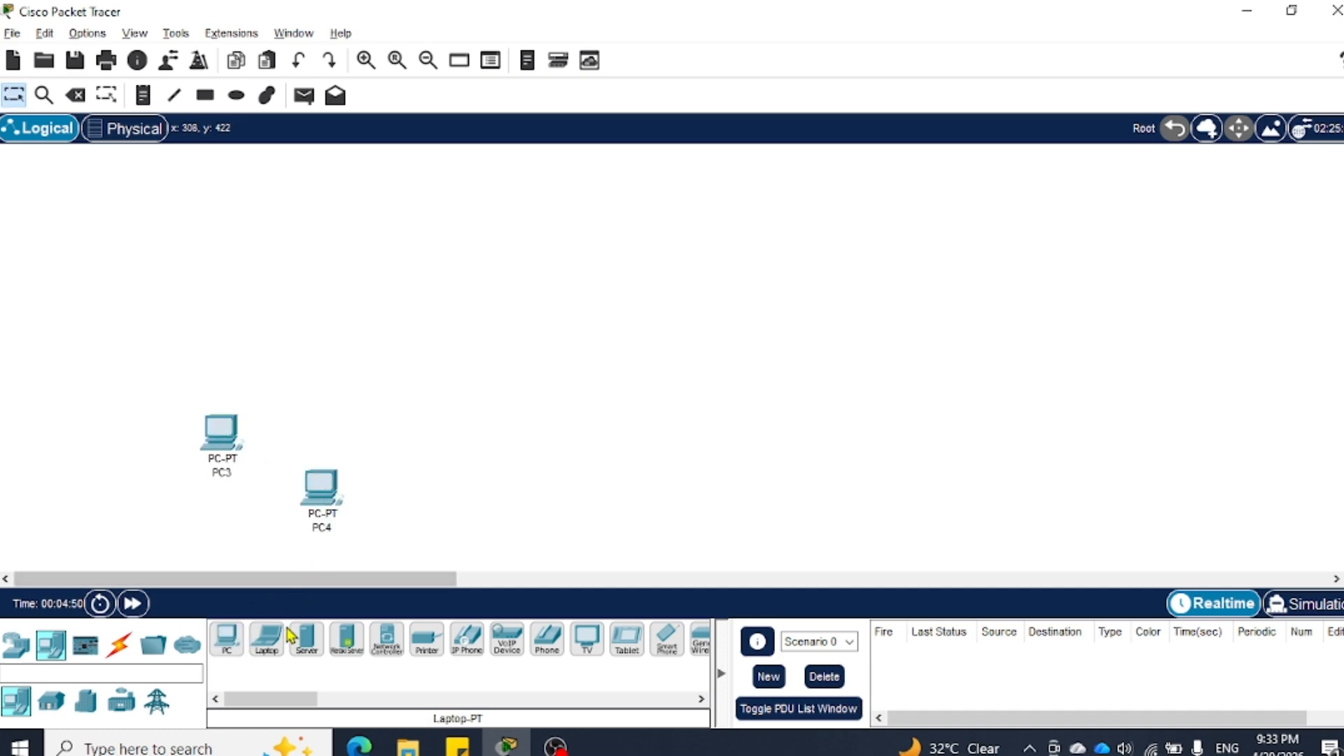
{"action": "left_click", "coordinate": [266, 638]}
{"action": "left_click", "coordinate": [455, 507]}
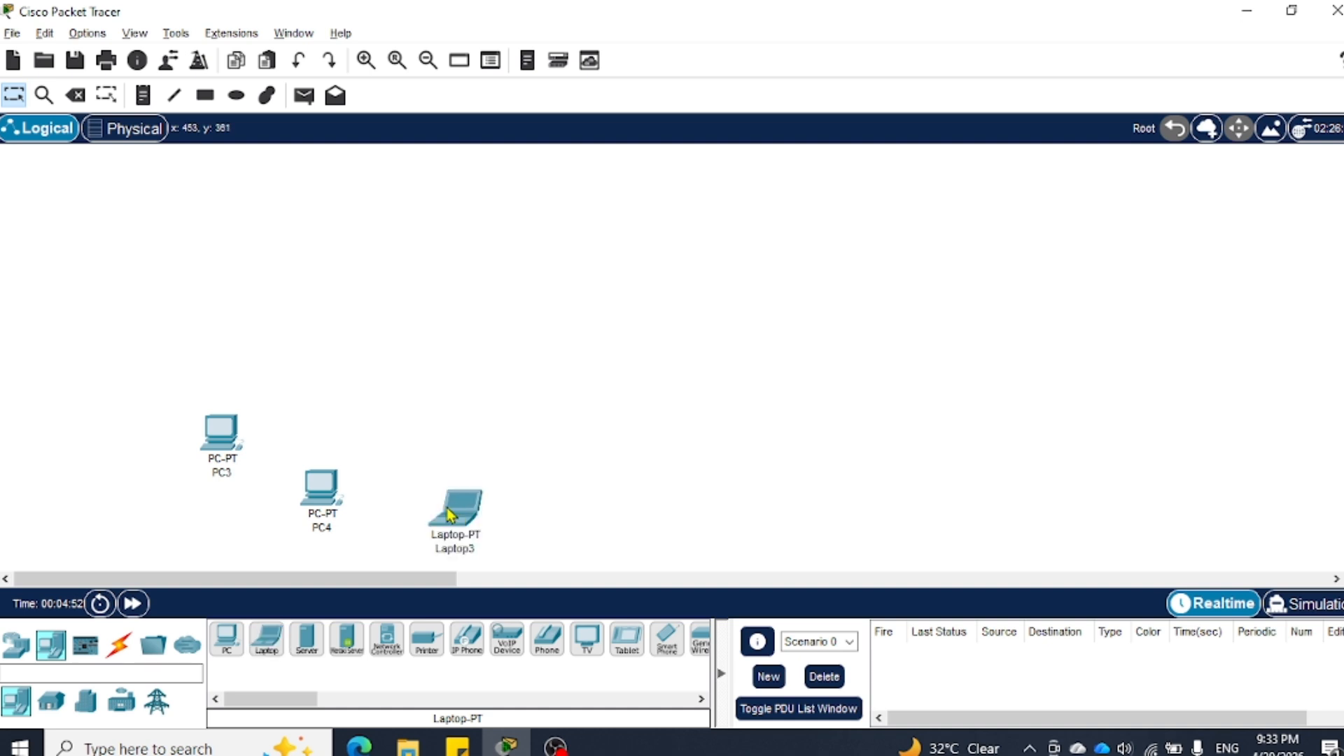
{"action": "left_click", "coordinate": [306, 638]}
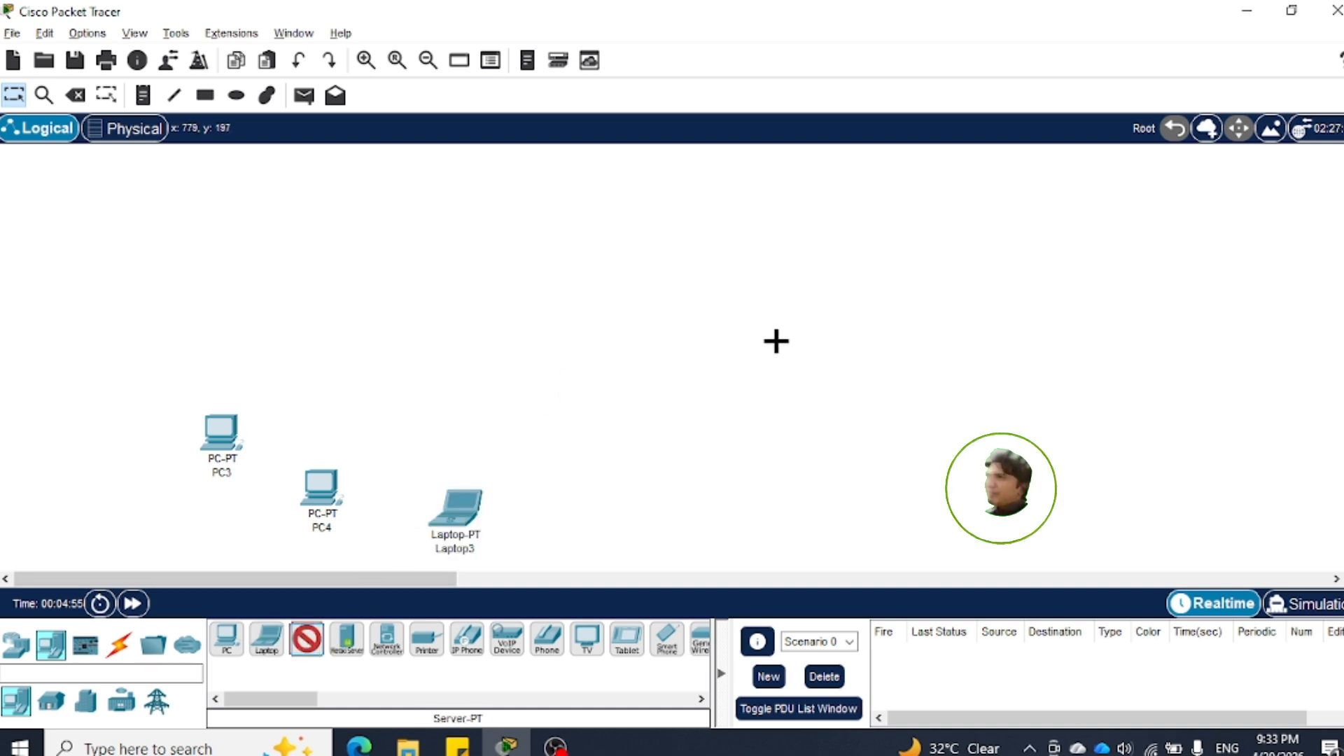
{"action": "left_click", "coordinate": [776, 345]}
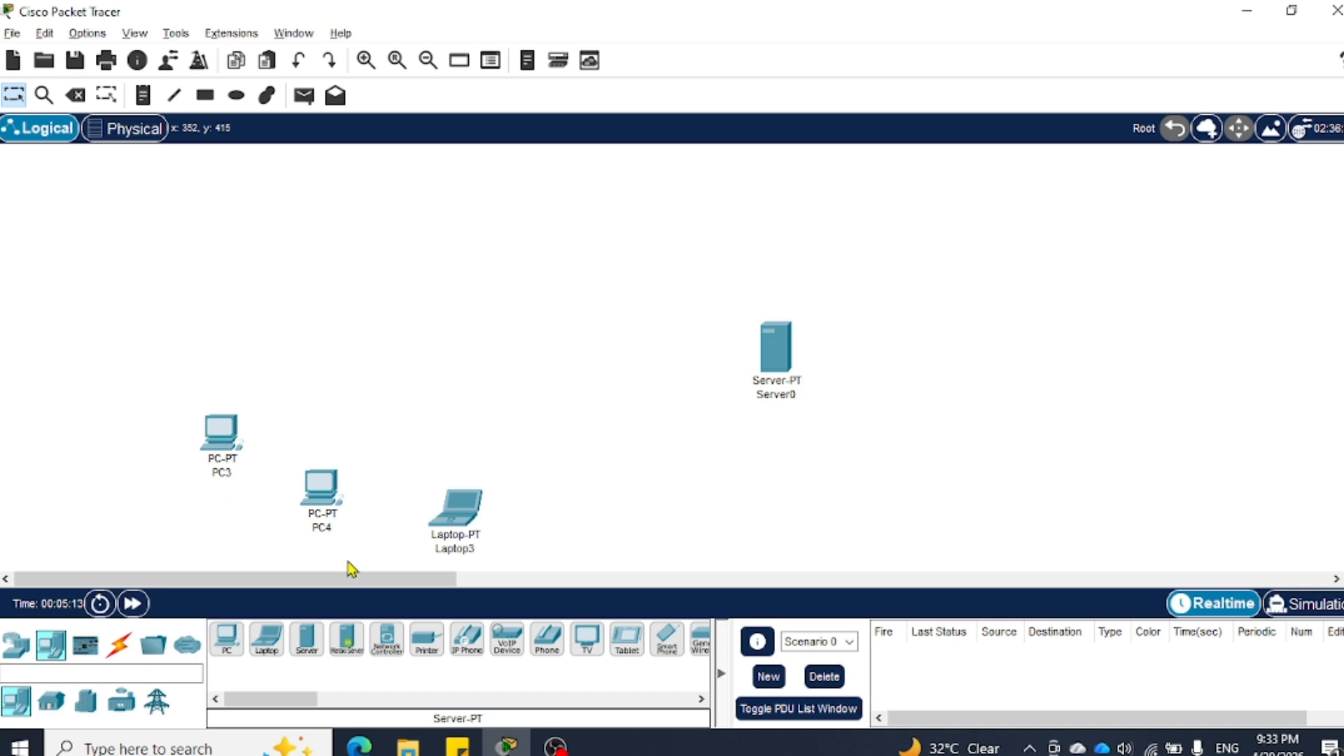
Add a PT-Switch to the workspace between the end devices and the server
{"action": "left_click", "coordinate": [21, 658]}
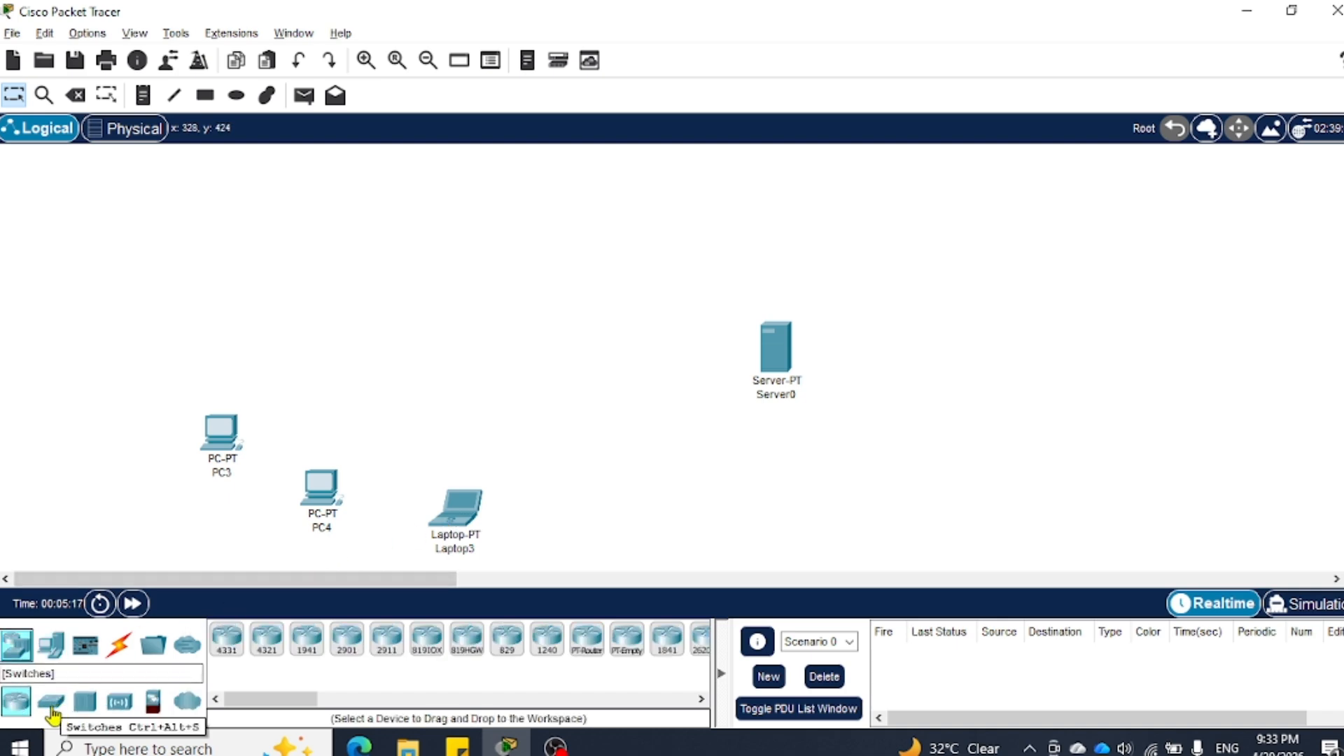
{"action": "left_click", "coordinate": [51, 704]}
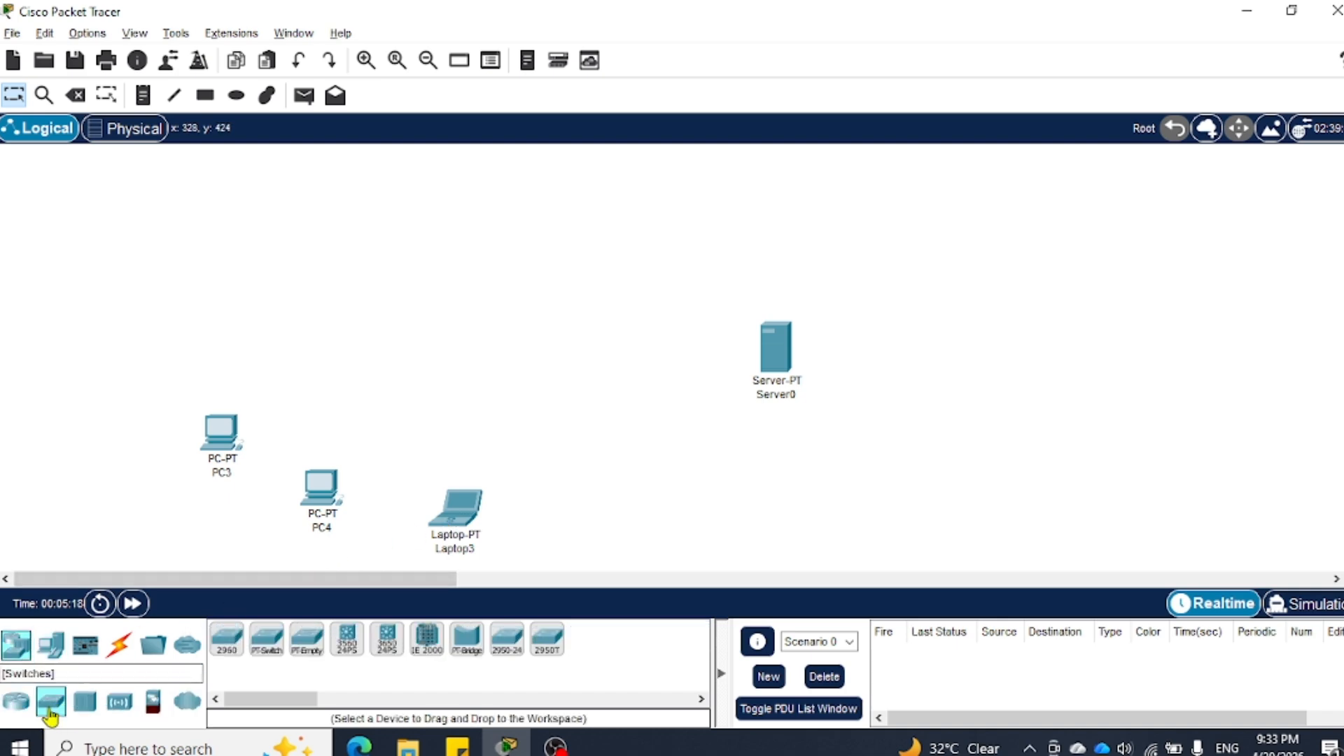
{"action": "left_click", "coordinate": [267, 654]}
{"action": "left_click", "coordinate": [501, 357]}
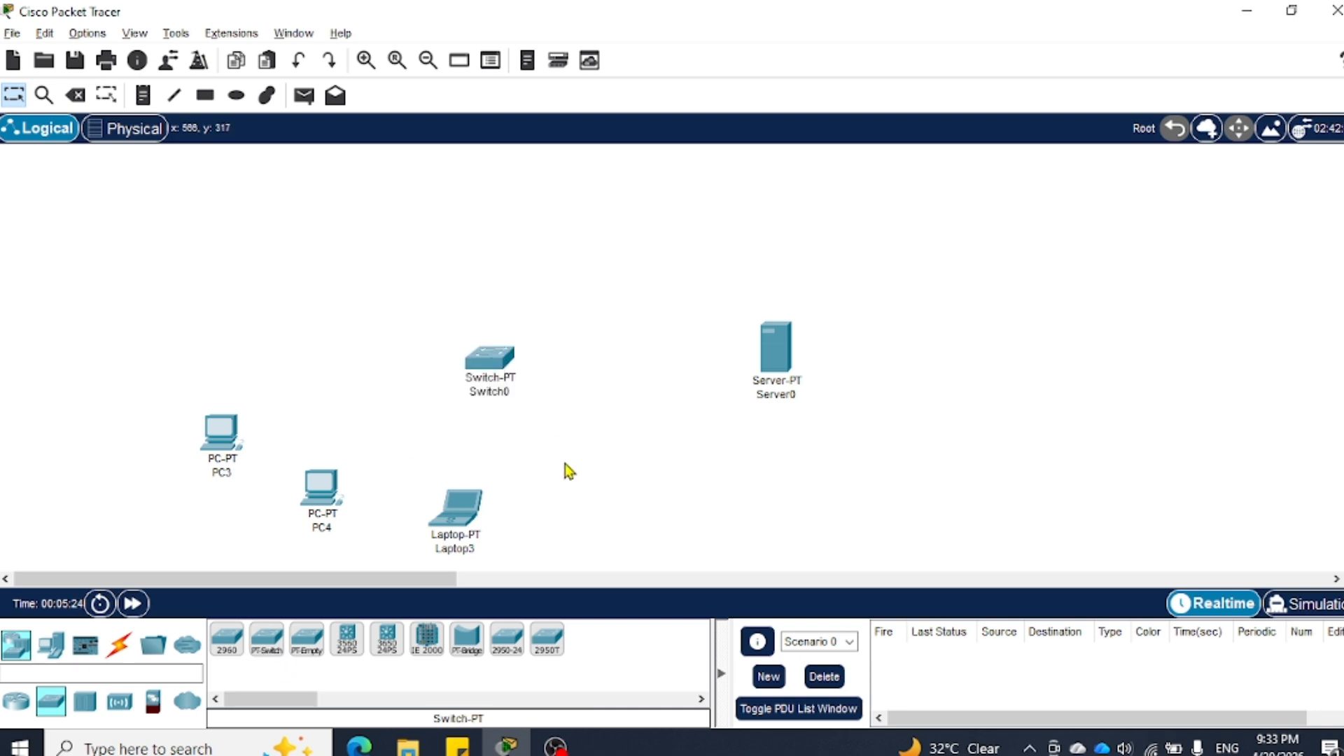
Connect both PCs to the switch using the automatically chosen connection type
{"action": "left_click", "coordinate": [119, 644]}
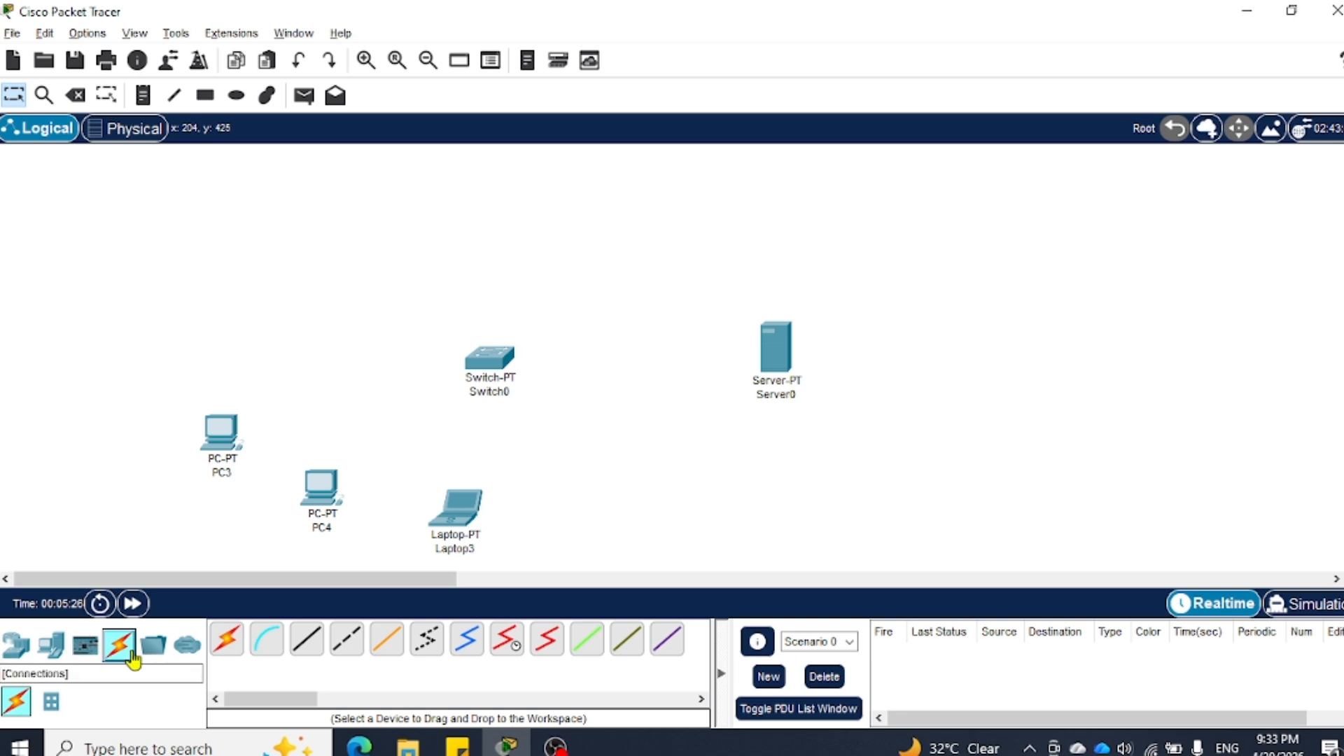
{"action": "left_click", "coordinate": [309, 641]}
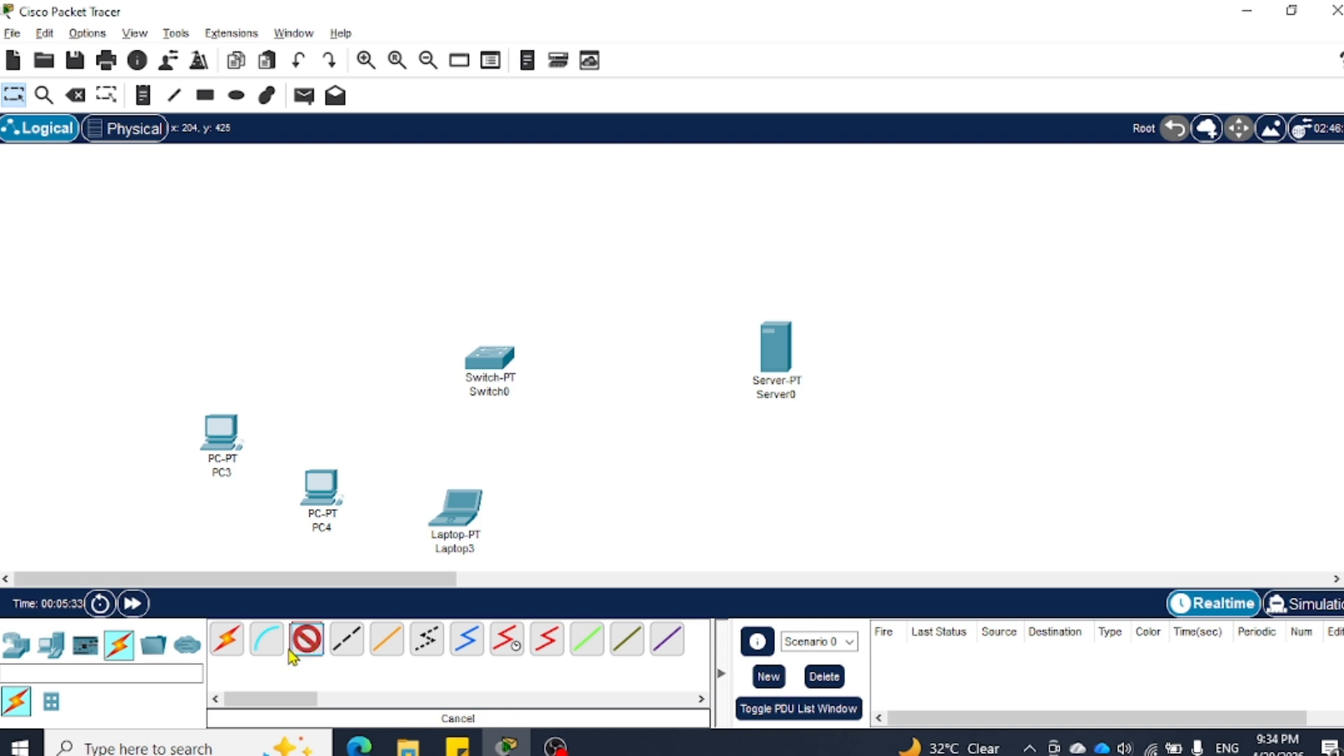
{"action": "left_click", "coordinate": [229, 658]}
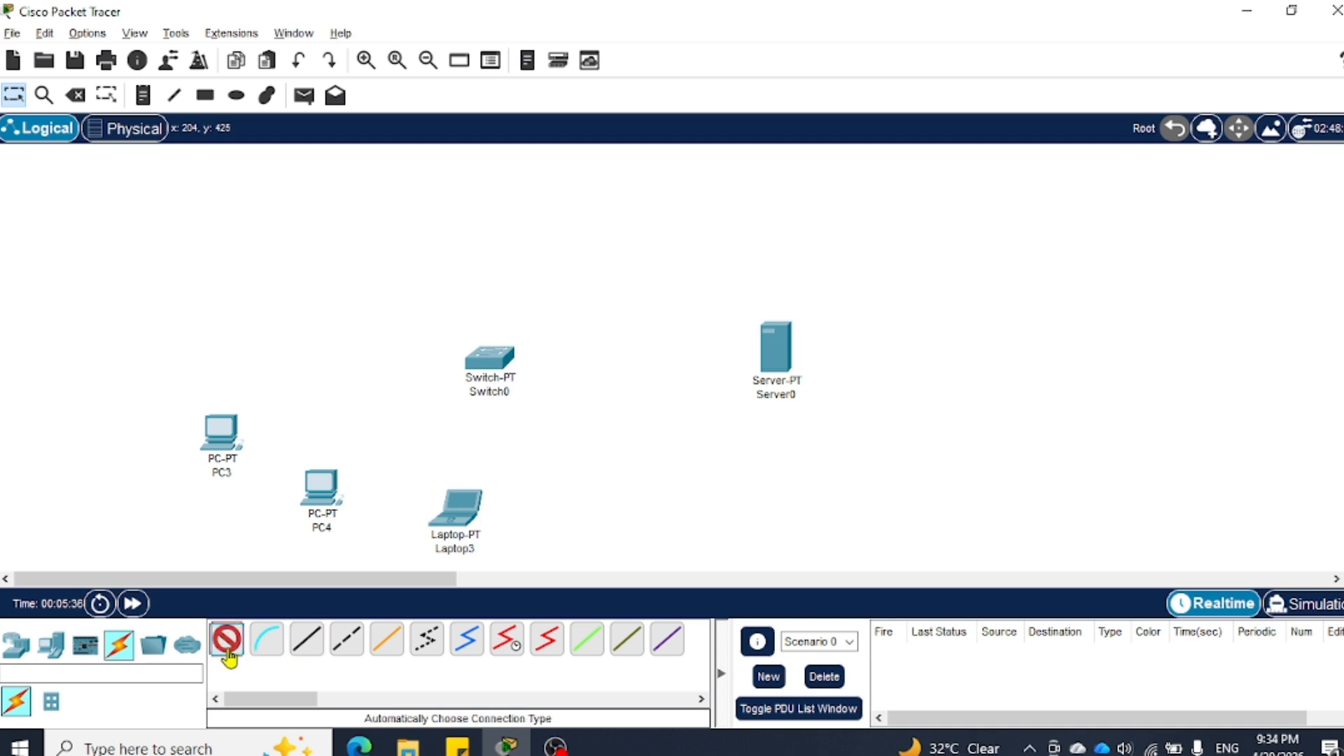
{"action": "left_click", "coordinate": [223, 428]}
{"action": "left_click", "coordinate": [483, 360]}
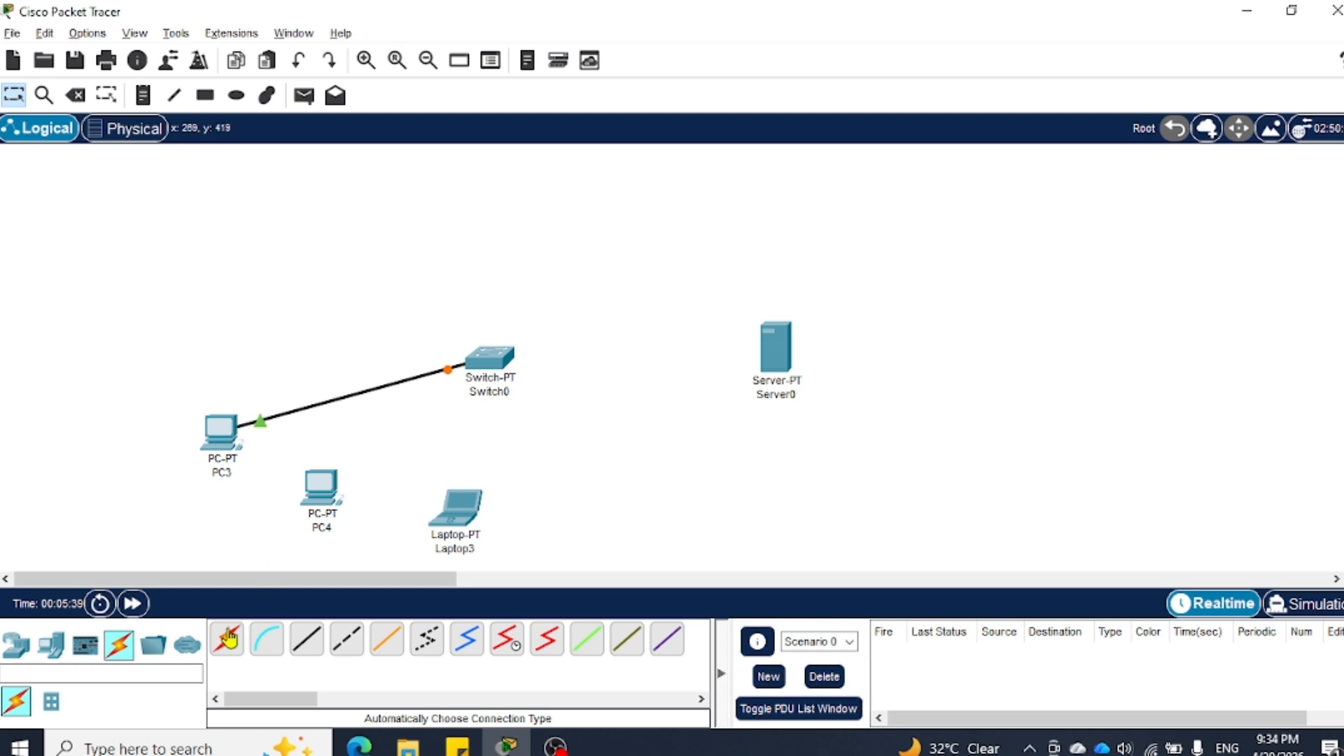
{"action": "left_click", "coordinate": [229, 638]}
{"action": "left_click", "coordinate": [321, 486]}
{"action": "left_click", "coordinate": [487, 359]}
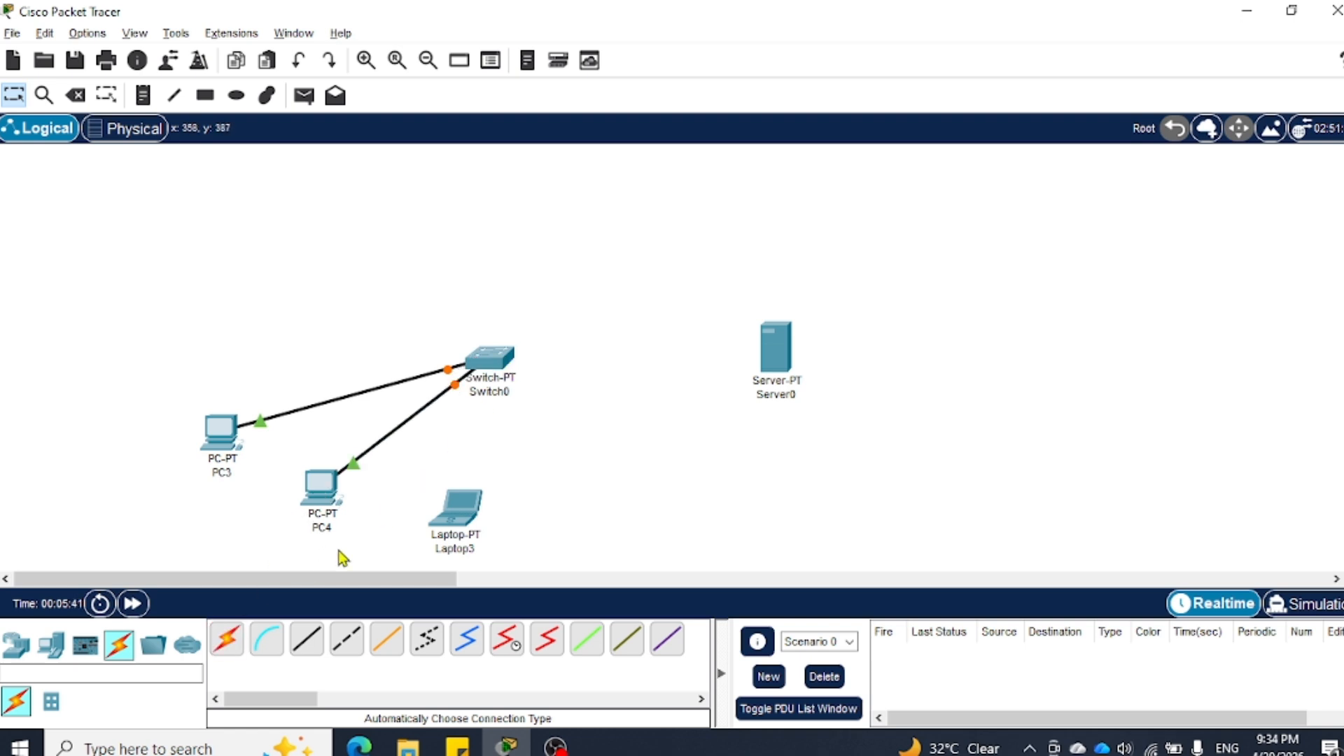
Connect the laptop and the server to the switch with automatically chosen cables
{"action": "left_click", "coordinate": [238, 639]}
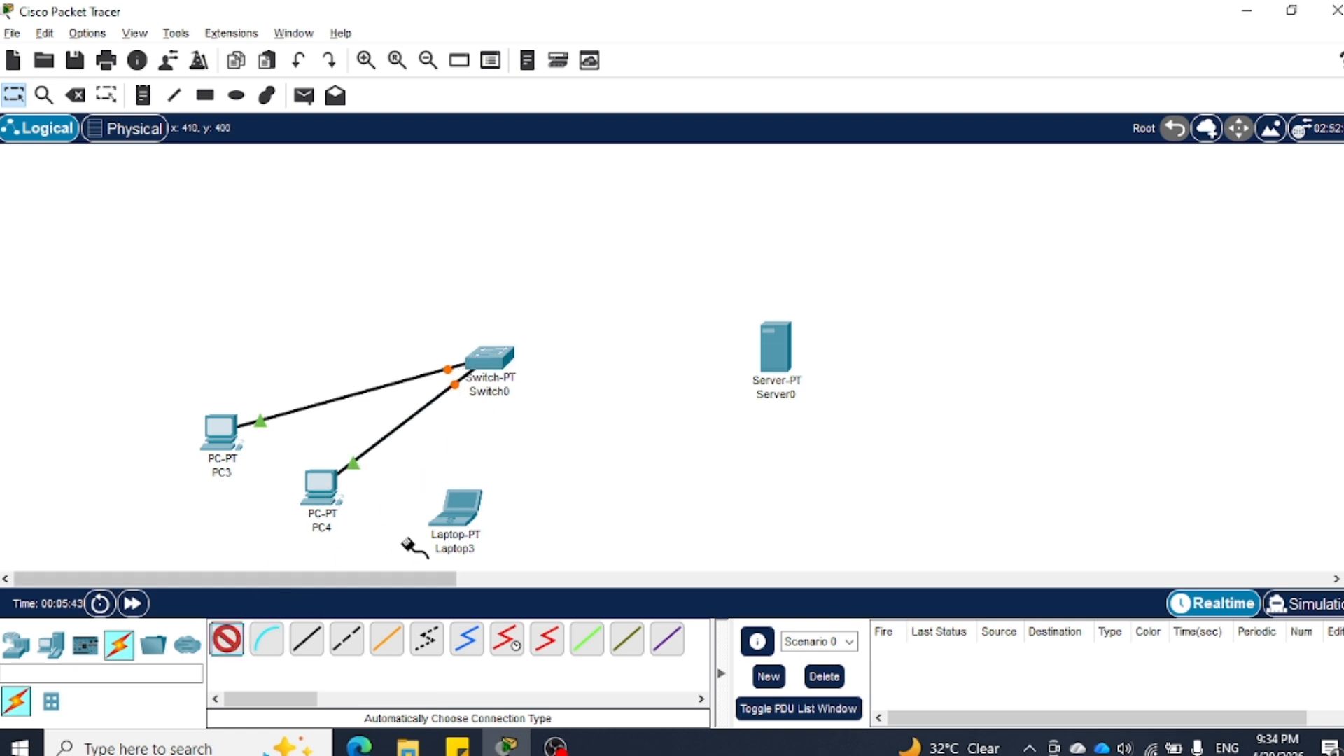
{"action": "left_click", "coordinate": [456, 515]}
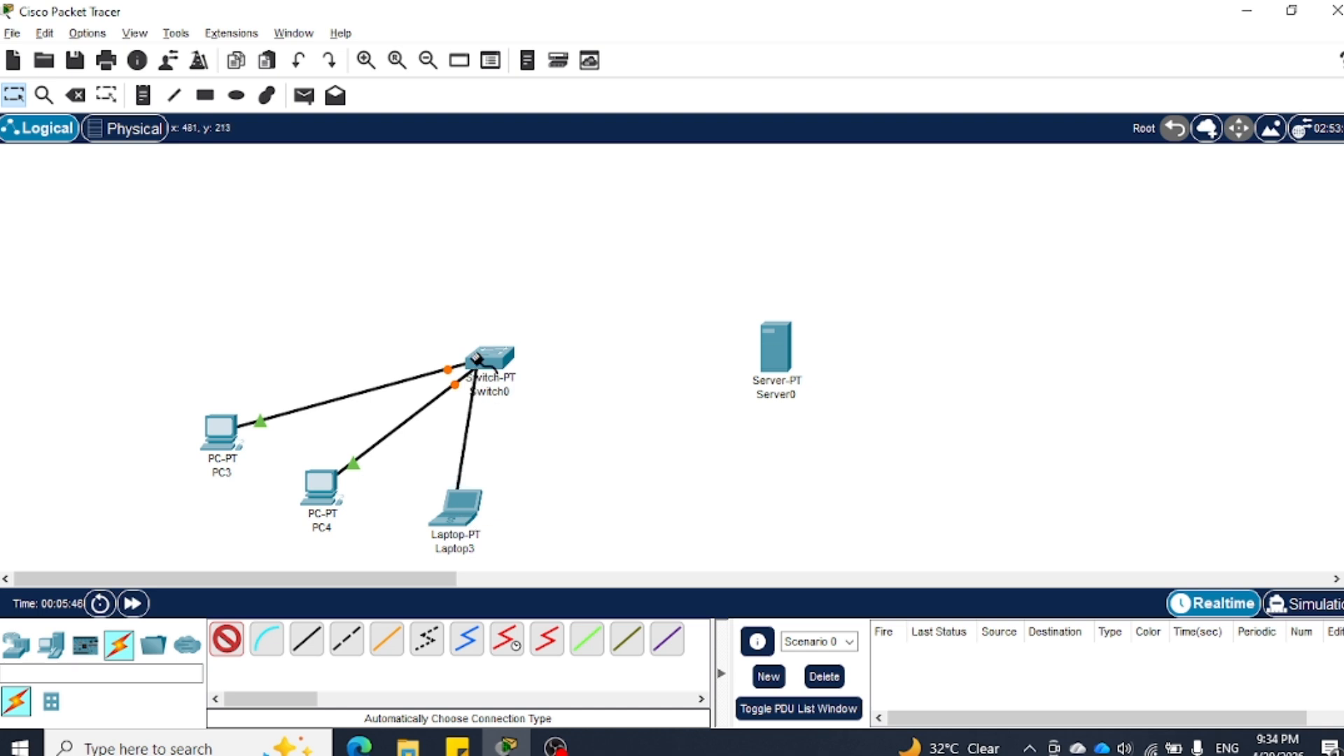
{"action": "left_click", "coordinate": [488, 359]}
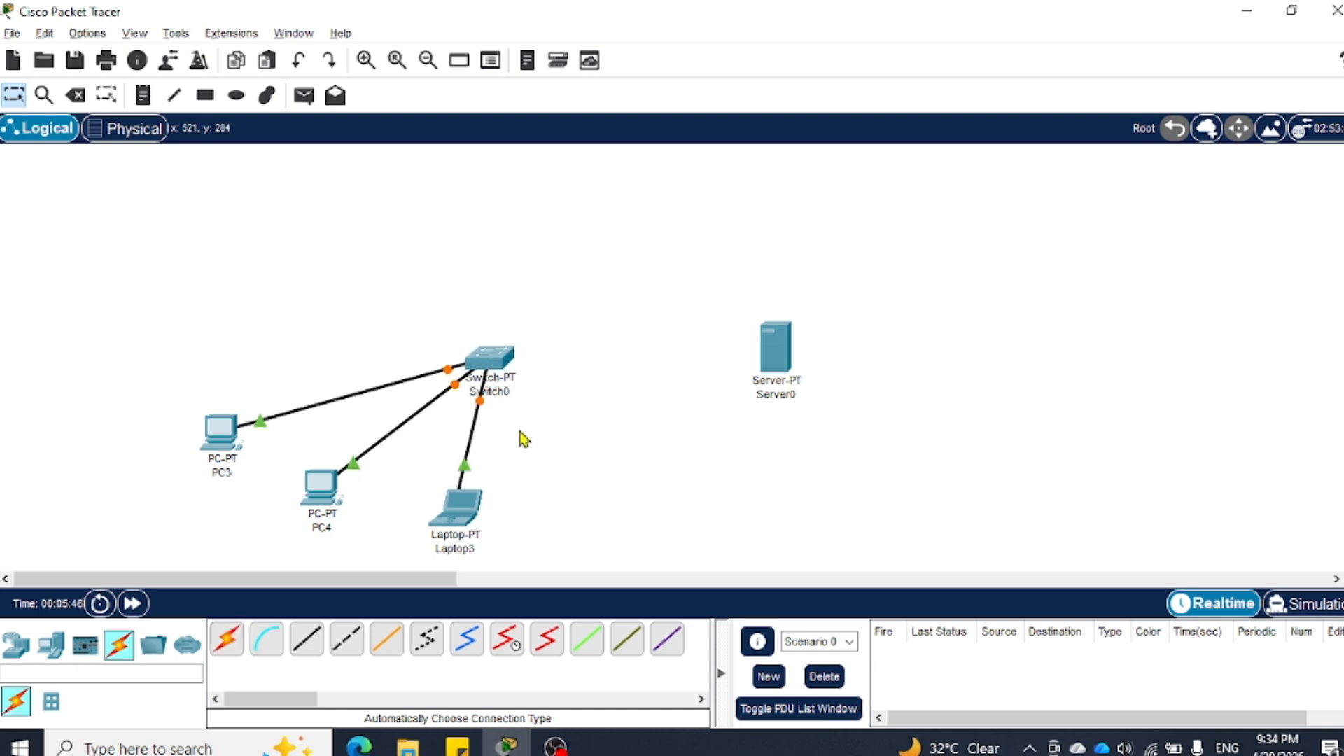
{"action": "left_click", "coordinate": [227, 639]}
{"action": "left_click", "coordinate": [488, 359]}
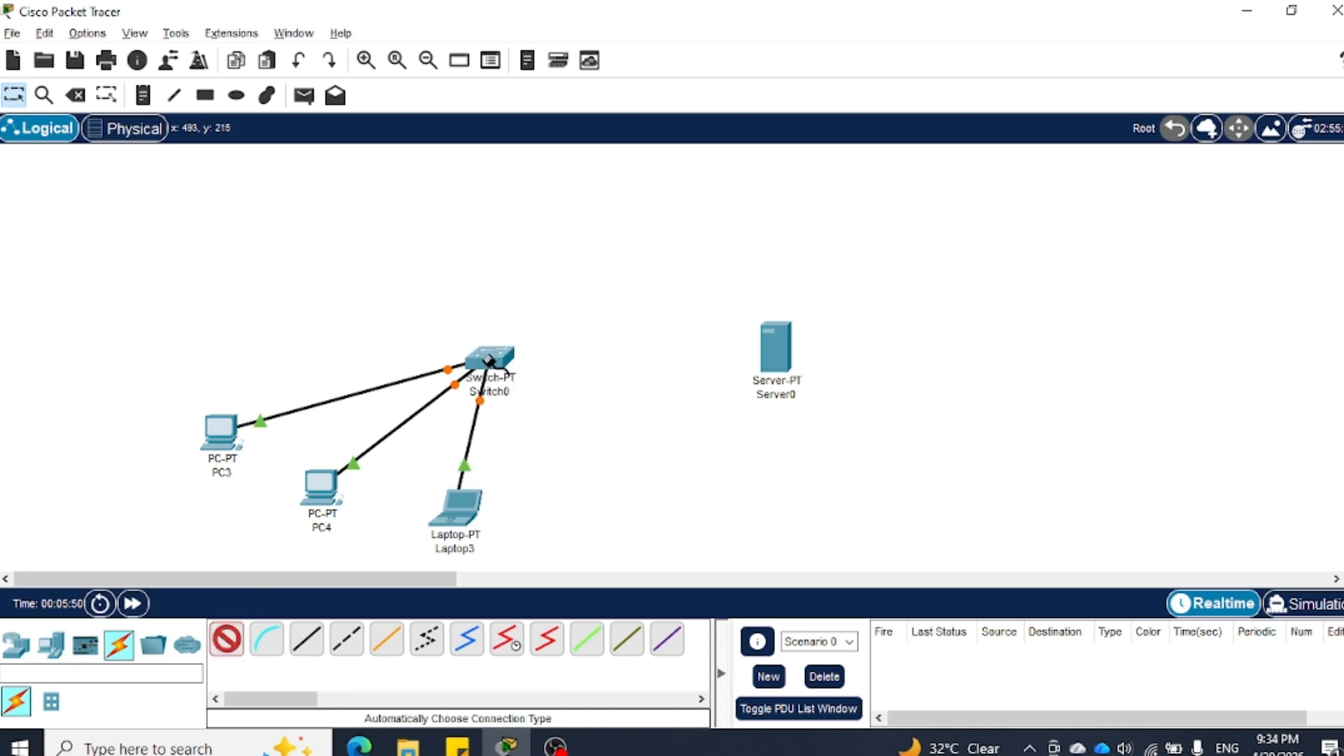
{"action": "left_click", "coordinate": [778, 349]}
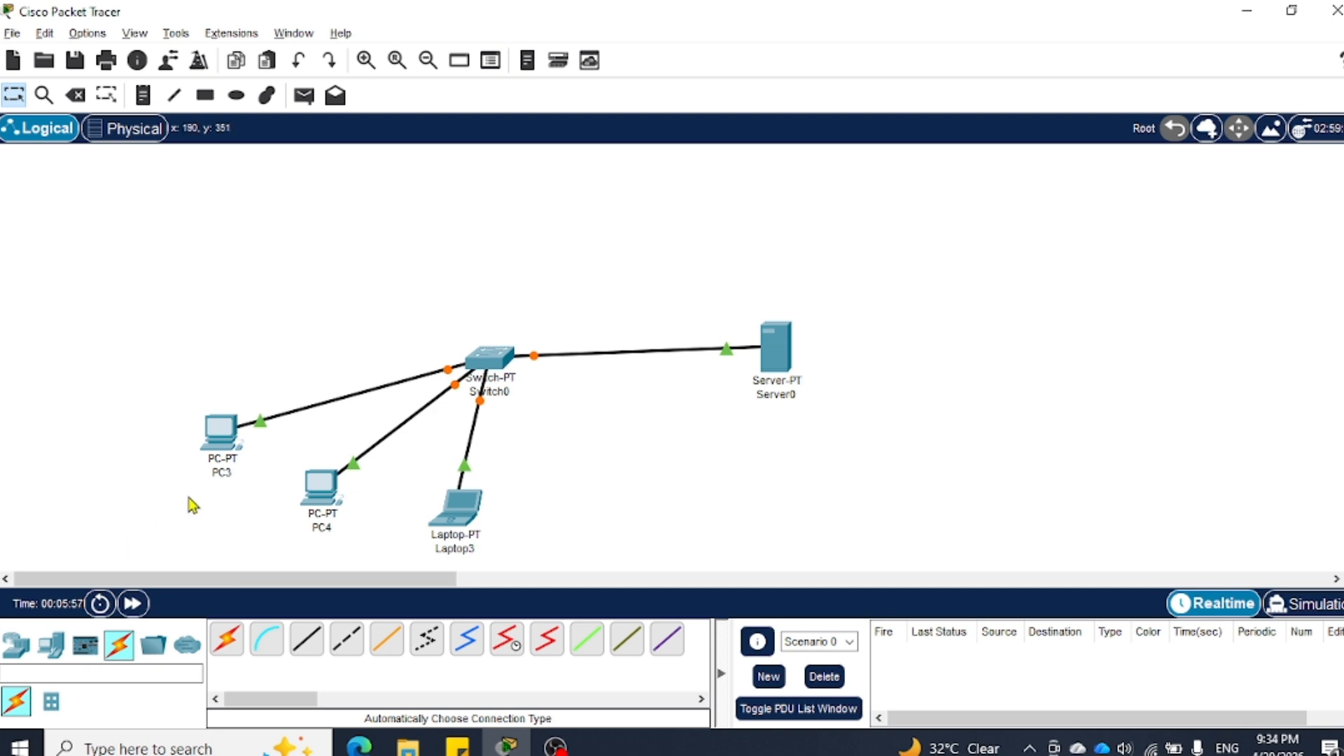
Rename the first PC's label to 192.168.1.1 and the second PC's label to 192.168.1.2
{"action": "left_click", "coordinate": [218, 472]}
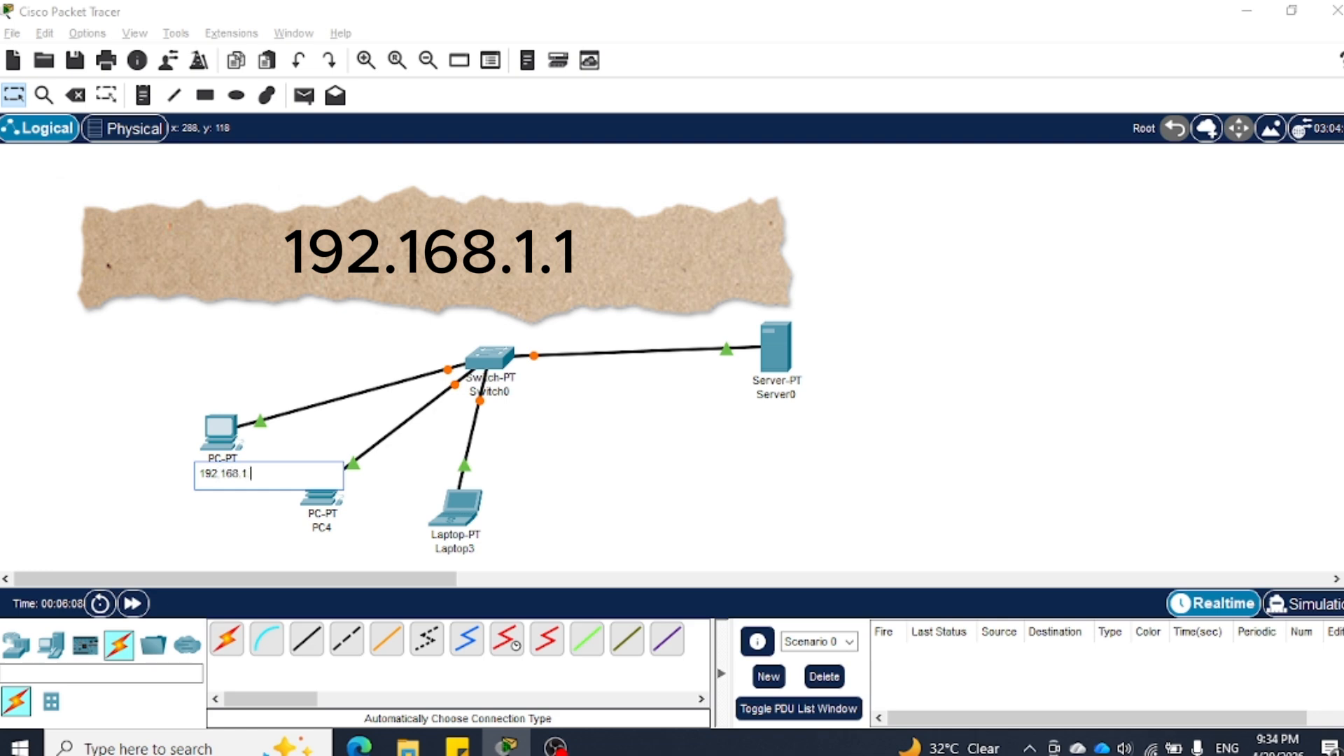
{"action": "left_click", "coordinate": [320, 530]}
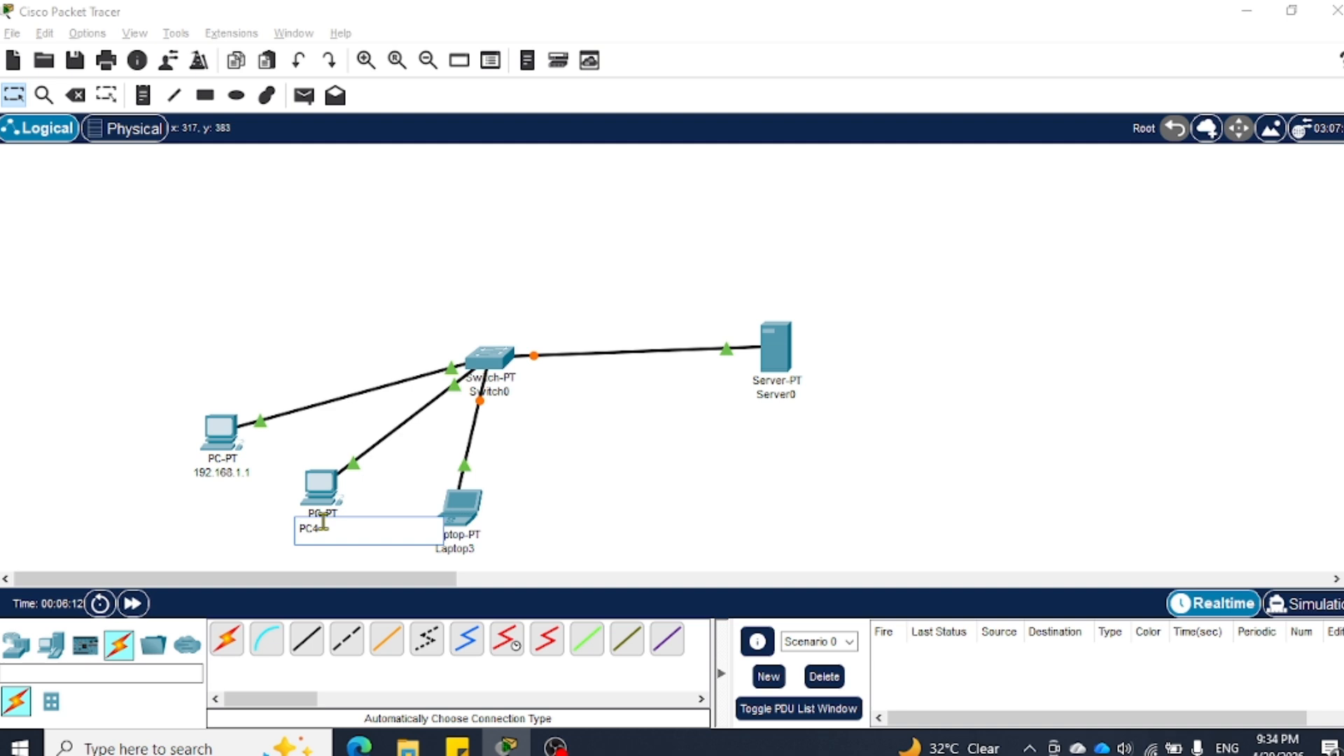
{"action": "key", "text": "BackSpace"}
{"action": "key", "text": "BackSpace"}
{"action": "type", "text": "192.168.1"}
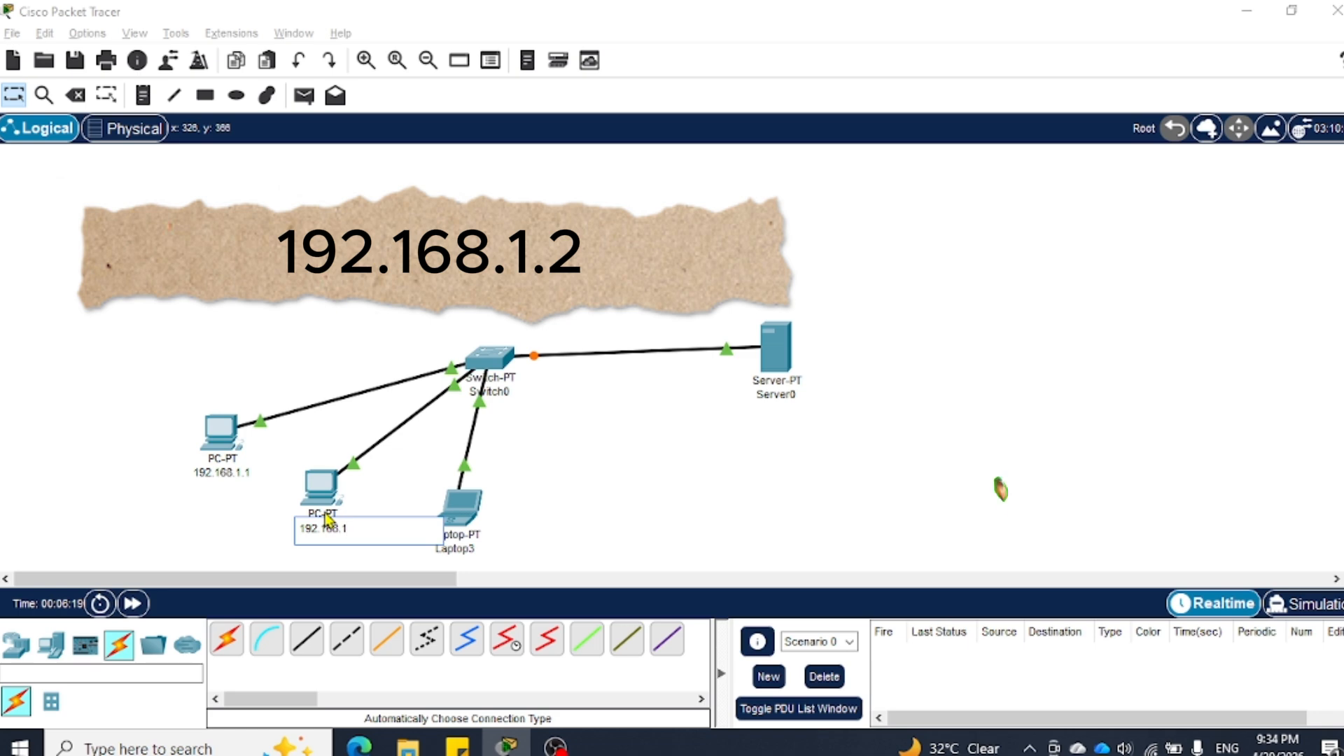
{"action": "type", "text": ".2"}
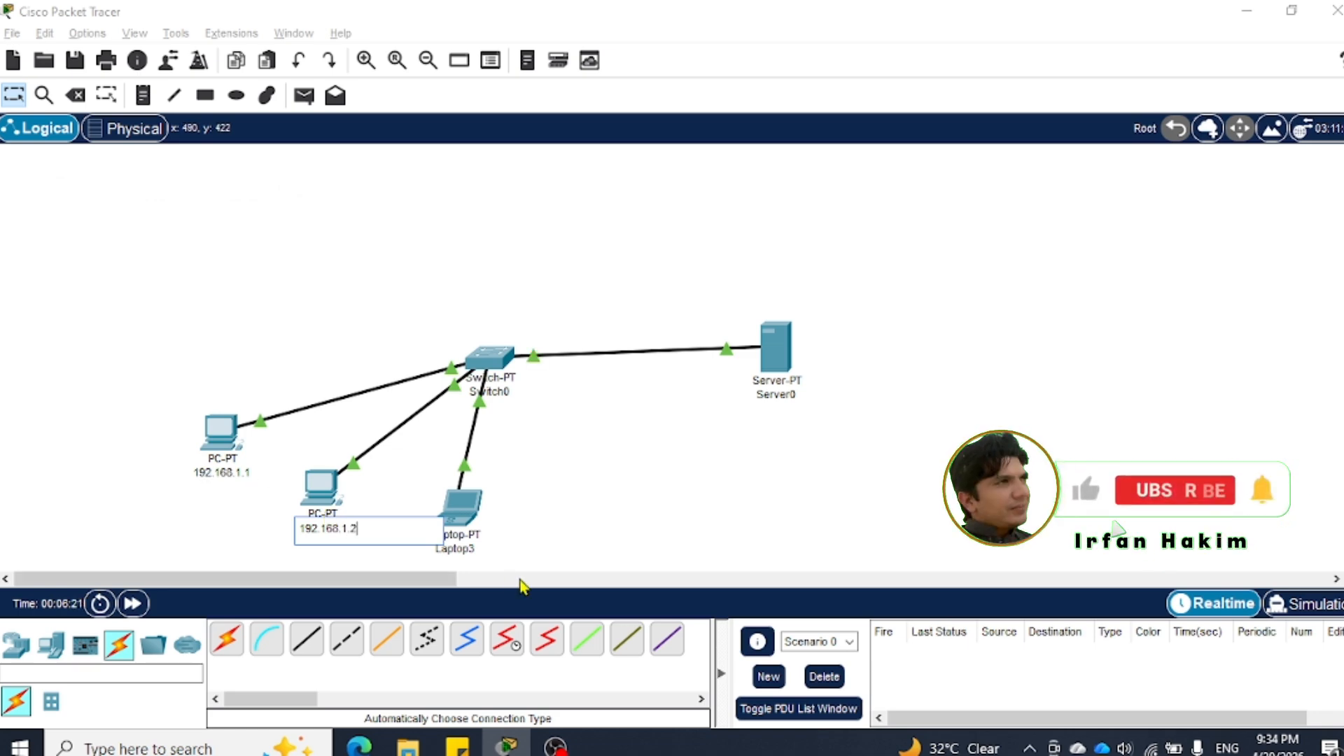
Rename the laptop's label to 192.168.1.3
{"action": "left_click", "coordinate": [467, 550]}
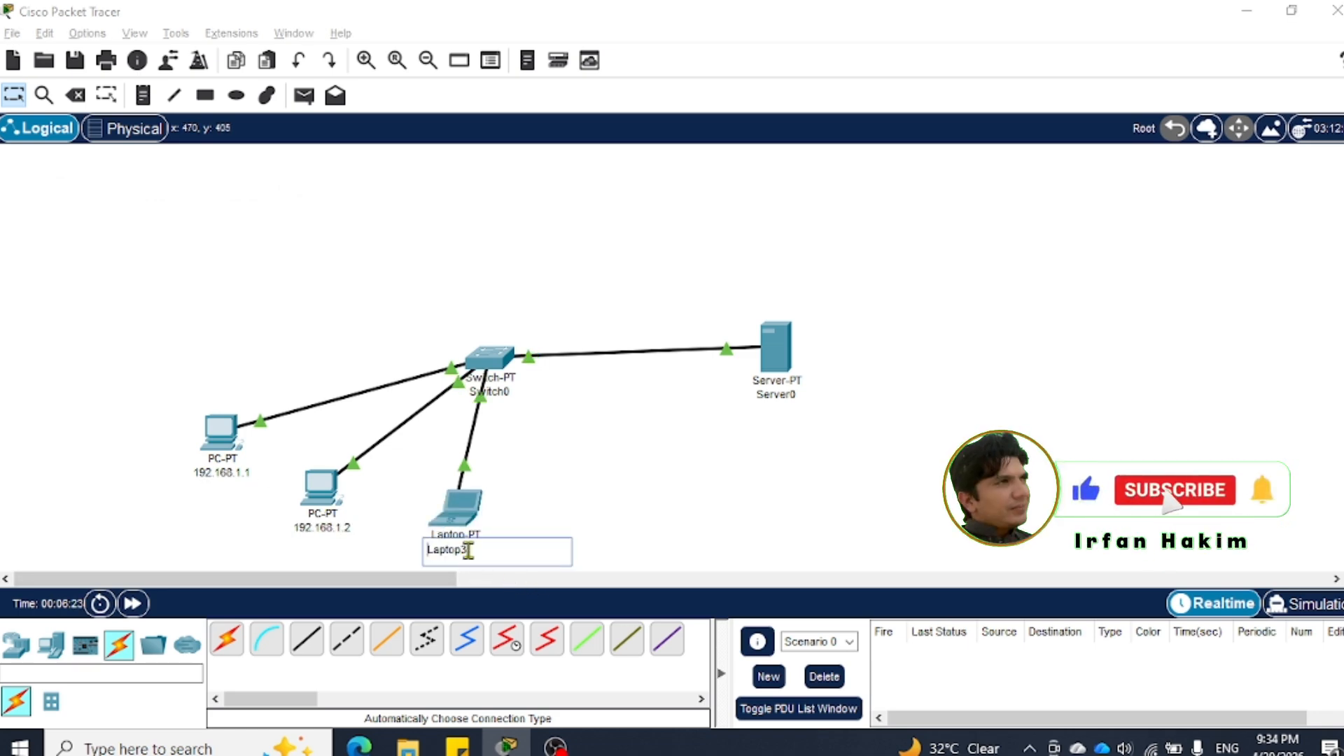
{"action": "key", "text": "Delete"}
{"action": "key", "text": "Delete"}
{"action": "key", "text": "Delete"}
{"action": "key", "text": "Delete"}
{"action": "key", "text": "Delete"}
{"action": "key", "text": "Delete"}
{"action": "key", "text": "Delete"}
{"action": "type", "text": "1"}
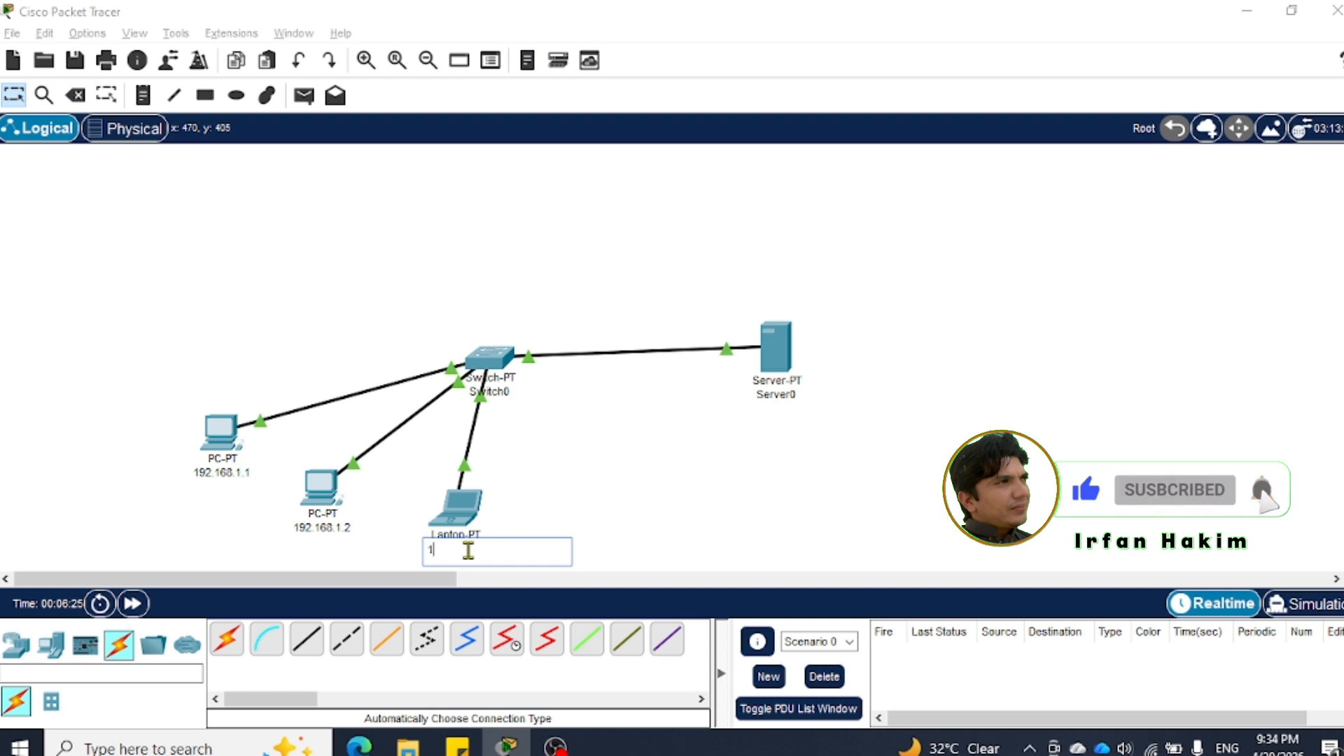
{"action": "type", "text": "92.168.1"}
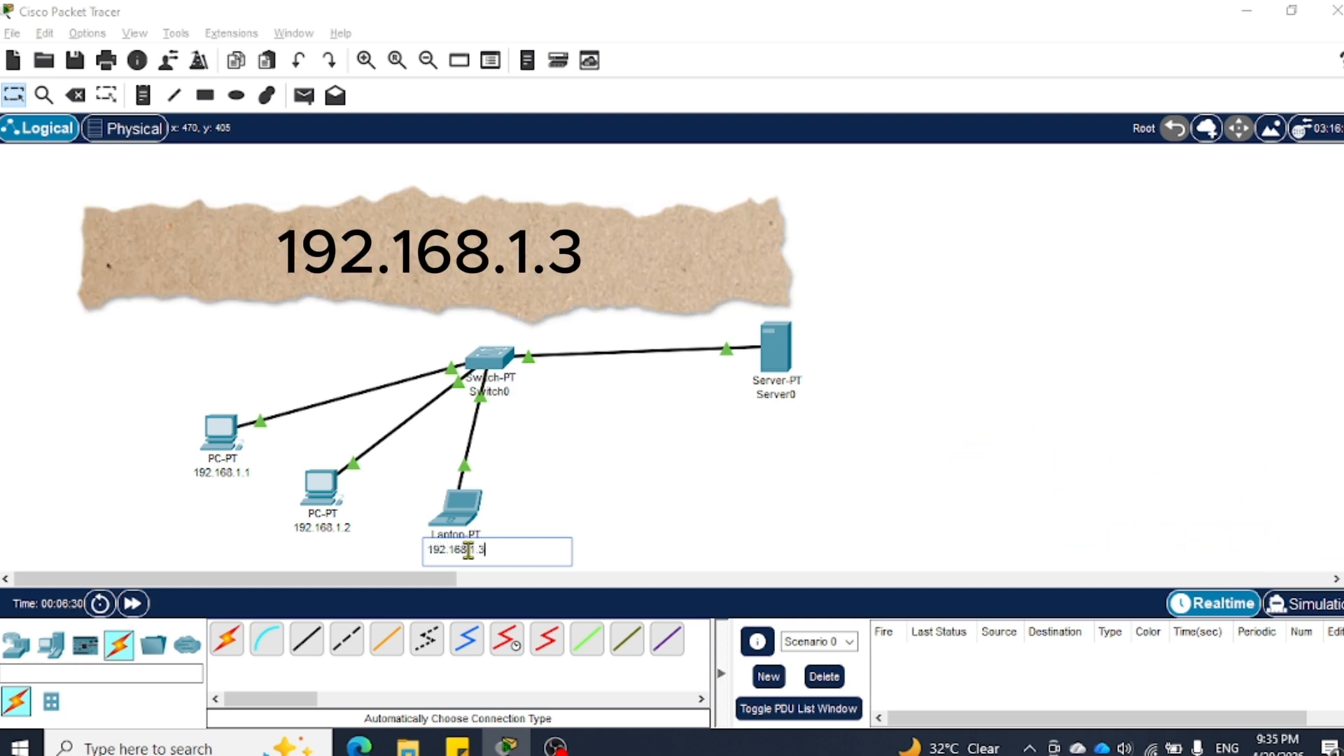
{"action": "type", "text": ".3"}
Rename the server's label to 192.168.1.4
{"action": "left_click", "coordinate": [765, 397]}
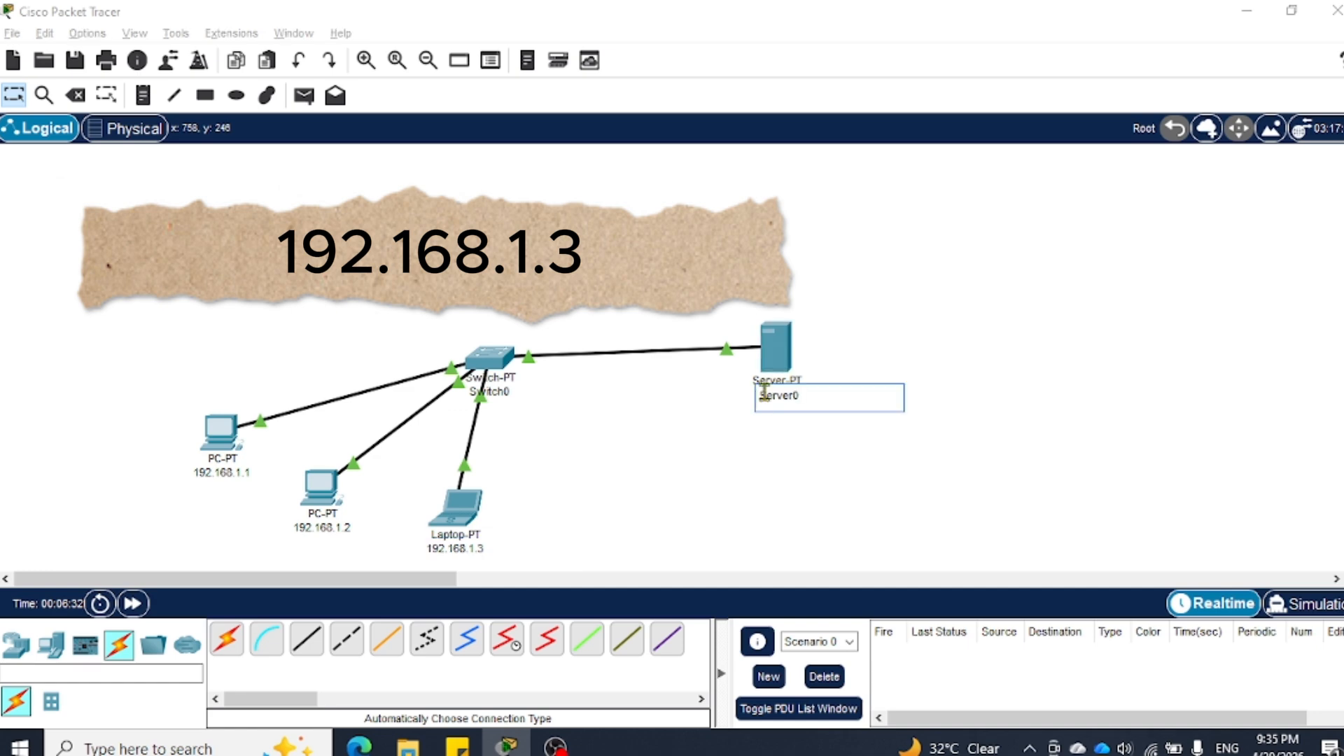
{"action": "double_click", "coordinate": [802, 400]}
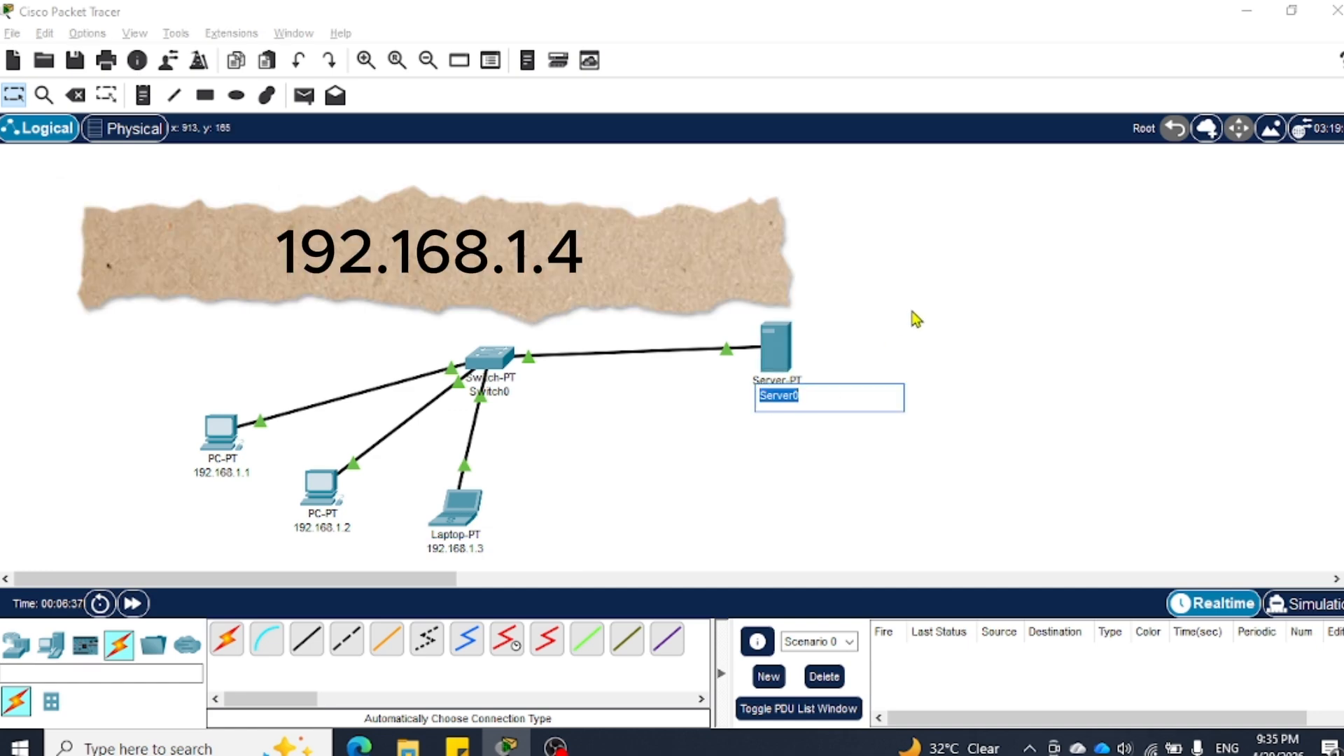
{"action": "type", "text": "192.168.1.4"}
{"action": "left_click", "coordinate": [916, 319]}
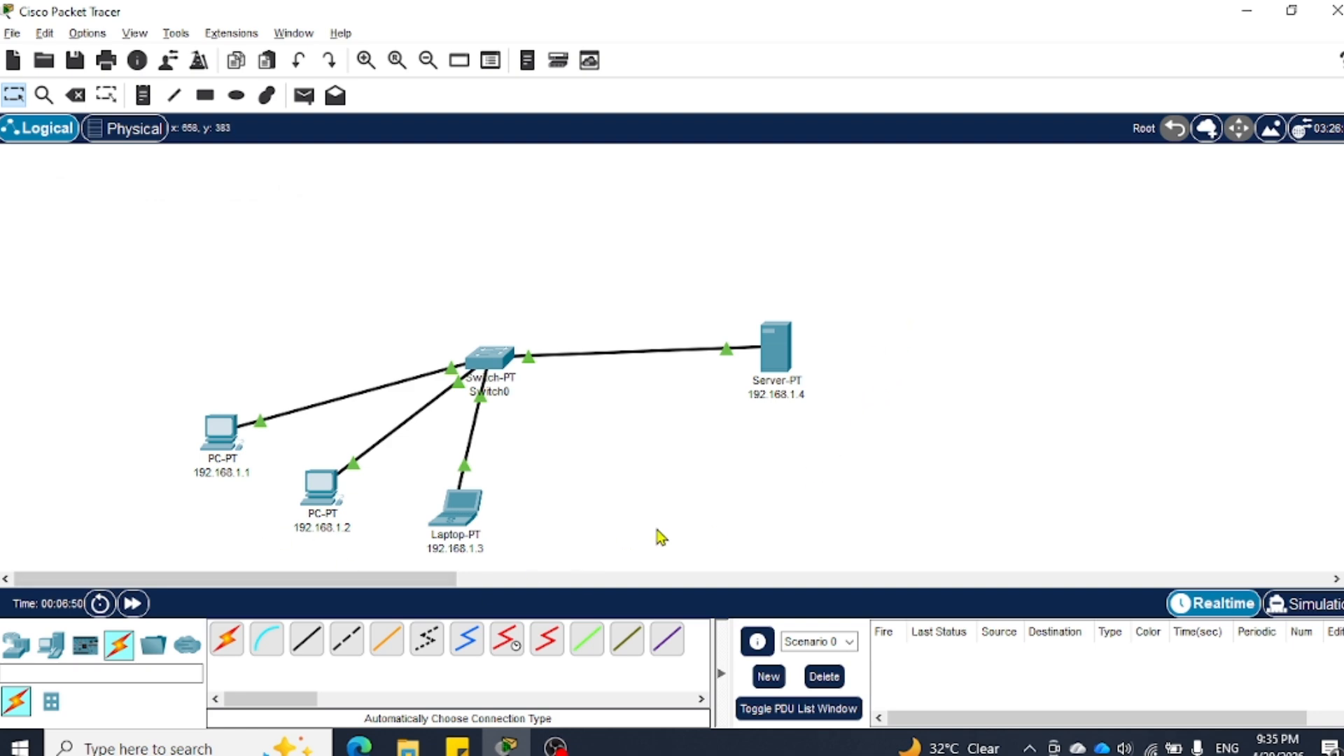
Give the PC labelled 192.168.1.1 the static IPv4 address 192.168.1.1 with subnet mask 255.255.255.0, and close its configuration window
{"action": "left_click", "coordinate": [218, 441]}
{"action": "left_click", "coordinate": [501, 74]}
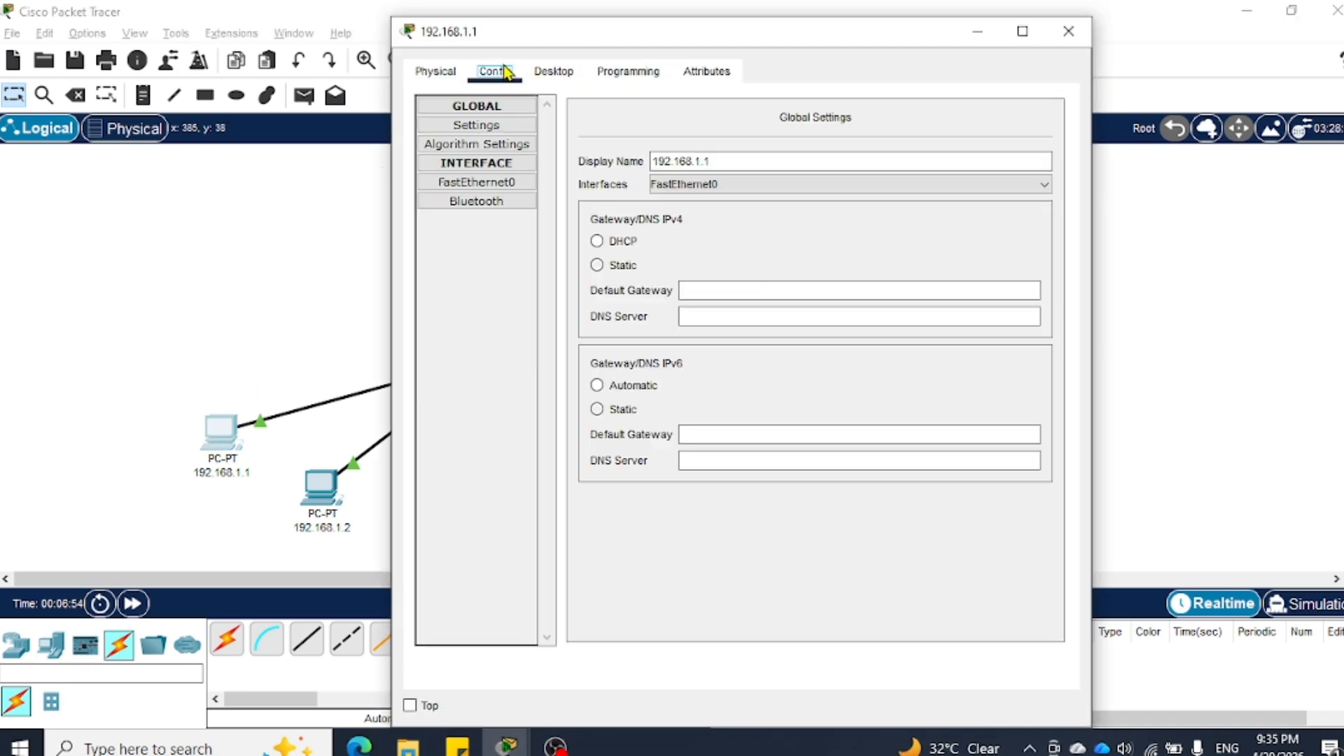
{"action": "left_click", "coordinate": [545, 73]}
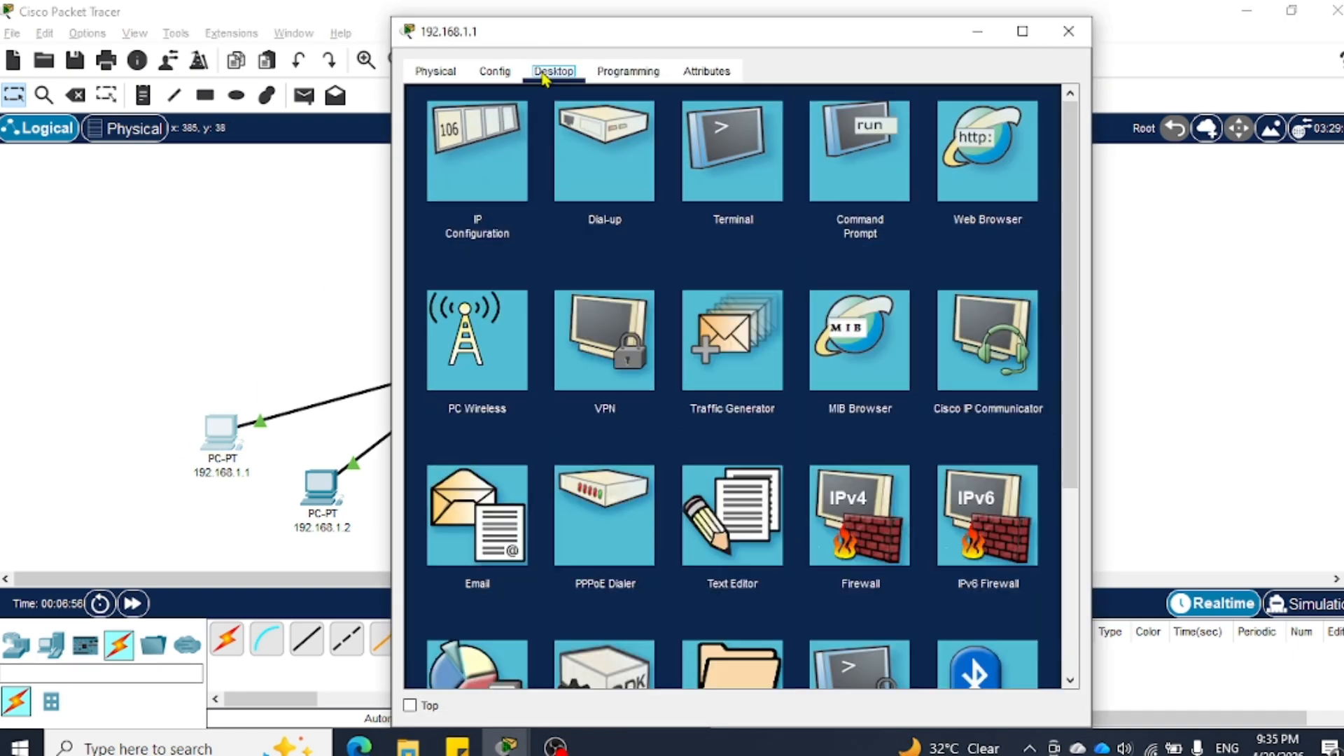
{"action": "left_click", "coordinate": [487, 158]}
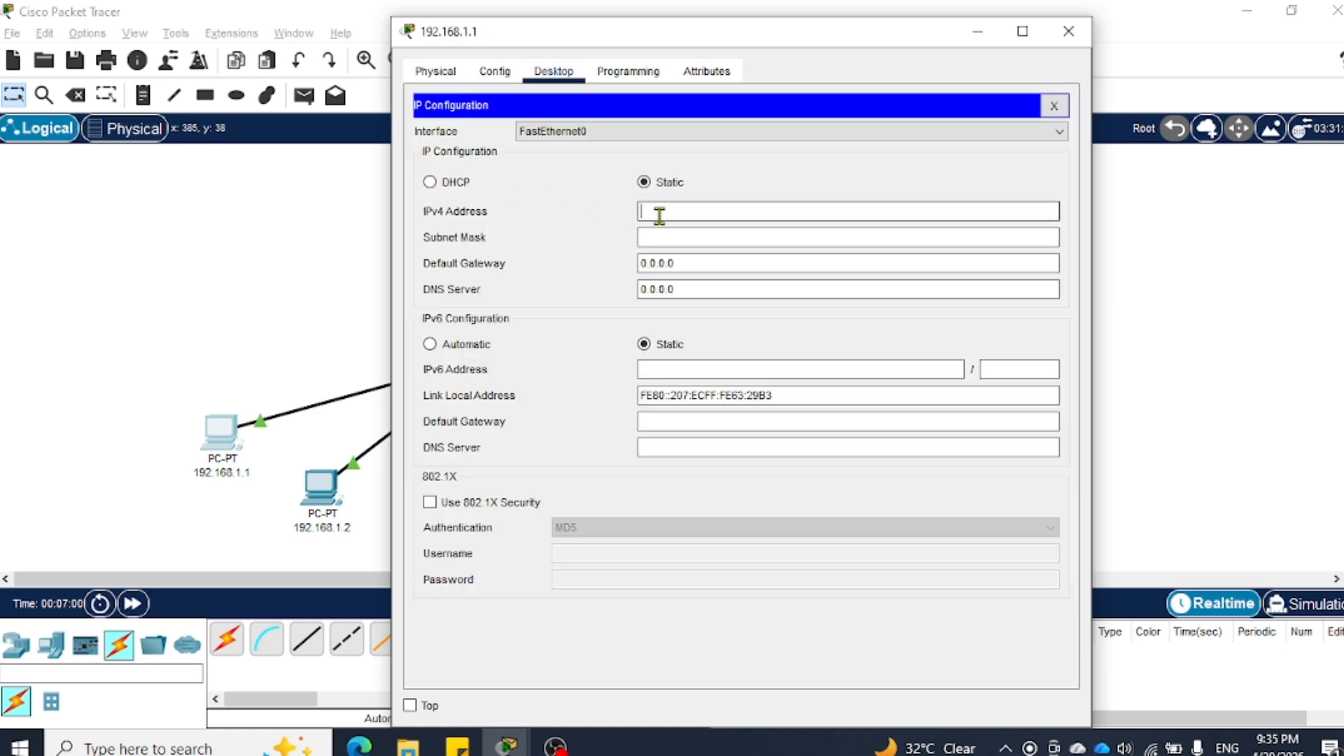
{"action": "type", "text": "192.168.1.1"}
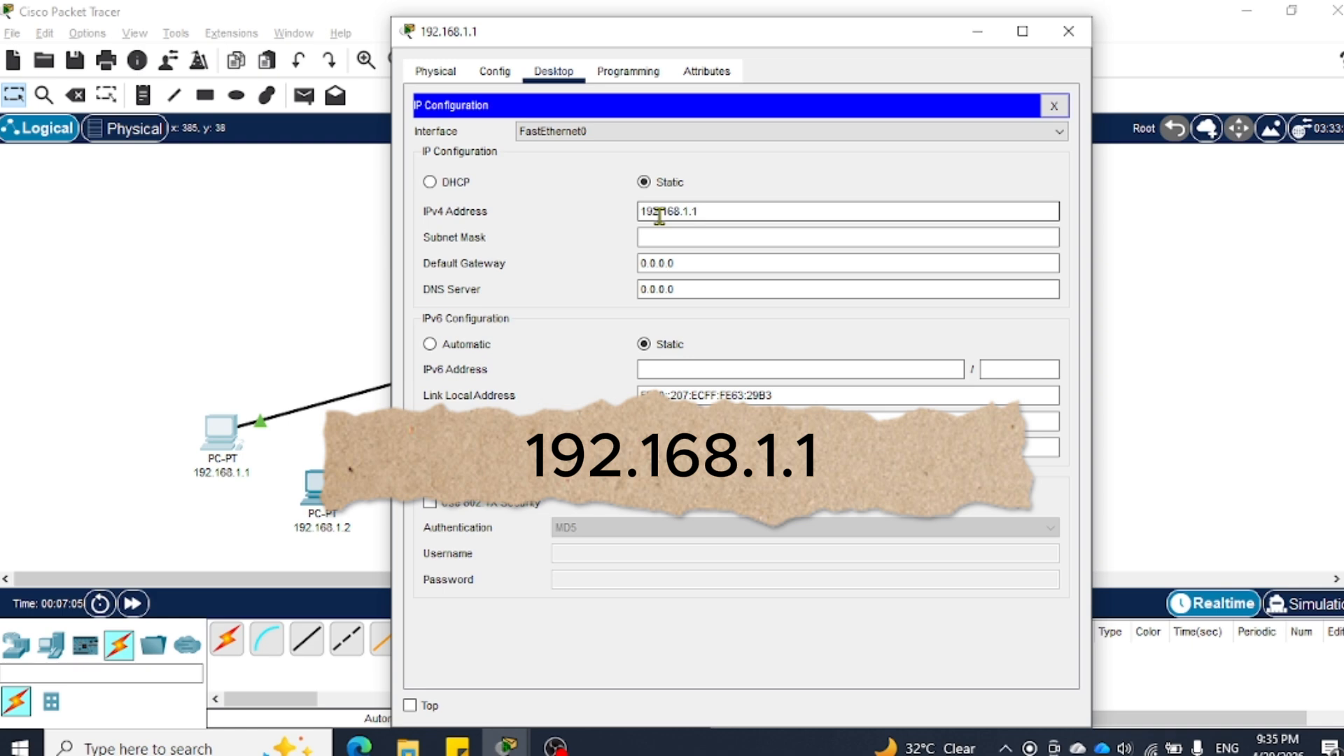
{"action": "left_click", "coordinate": [687, 238]}
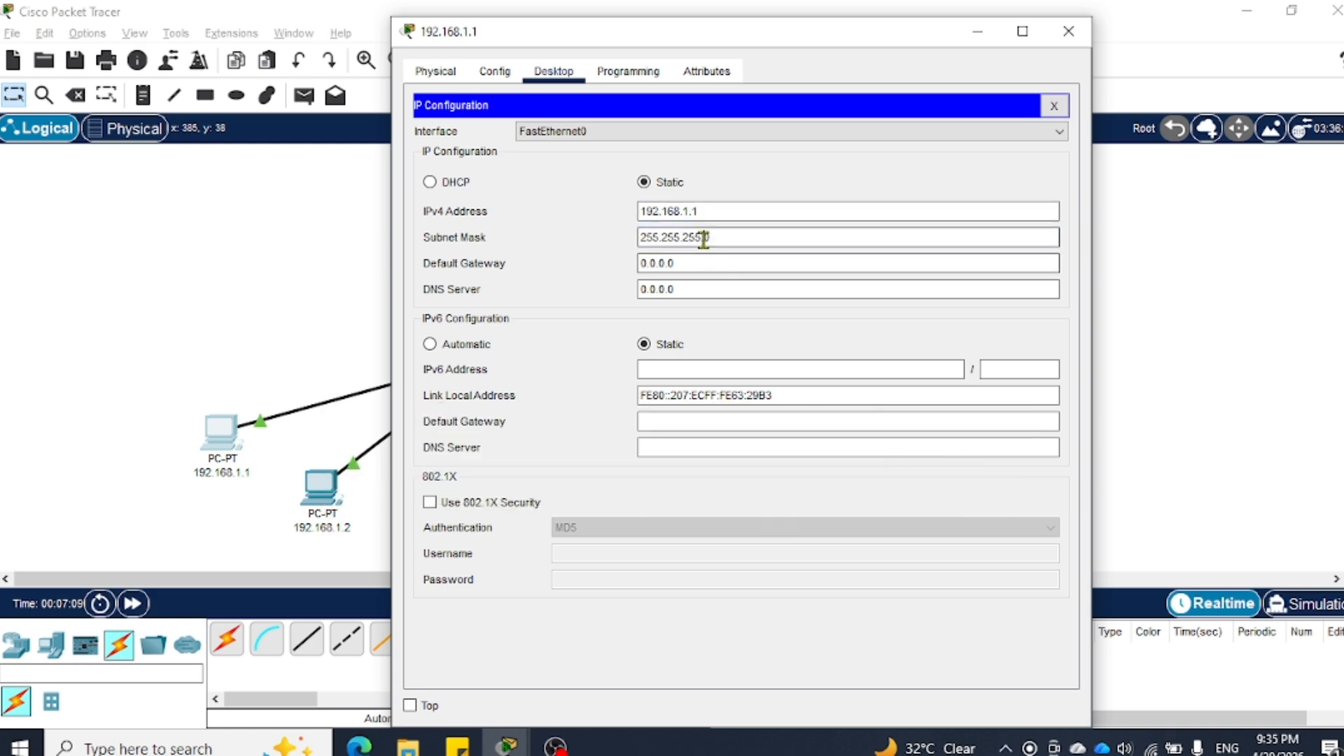
{"action": "left_click_drag", "start_coordinate": [704, 238], "coordinate": [616, 240]}
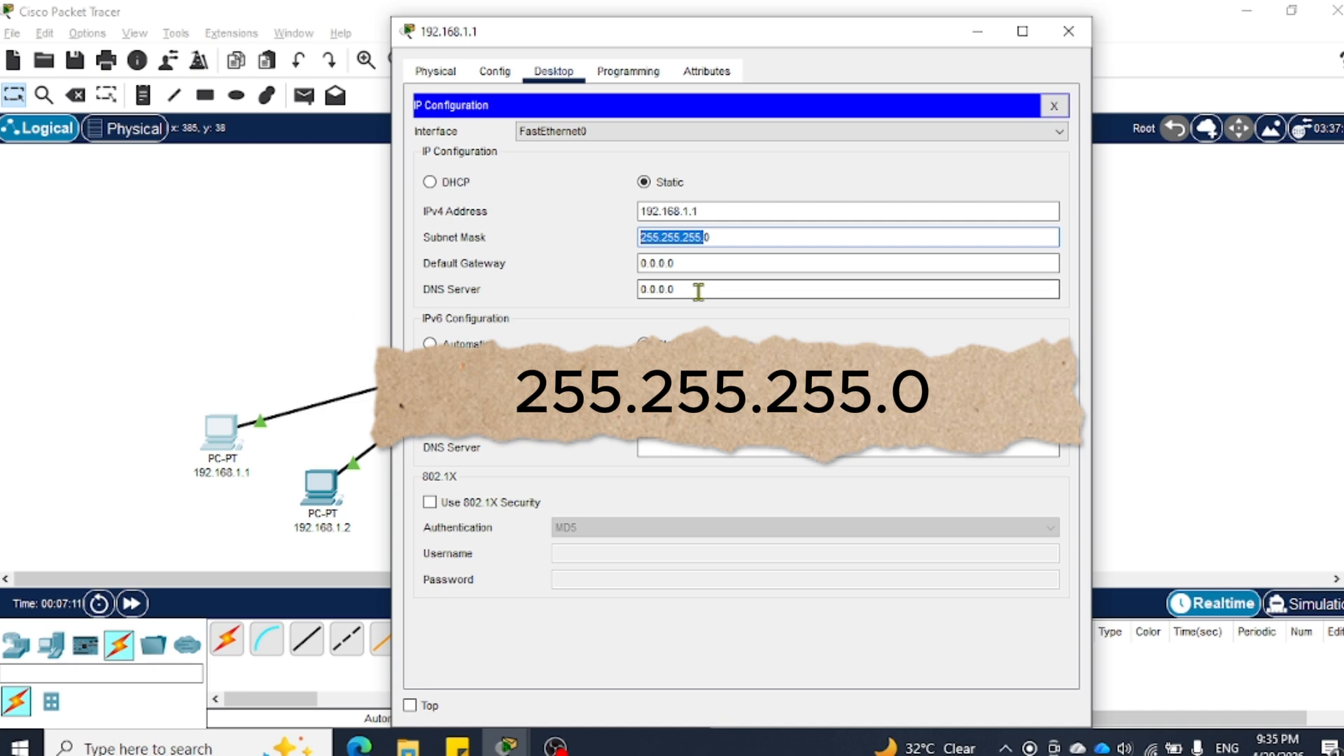
{"action": "left_click", "coordinate": [1068, 31]}
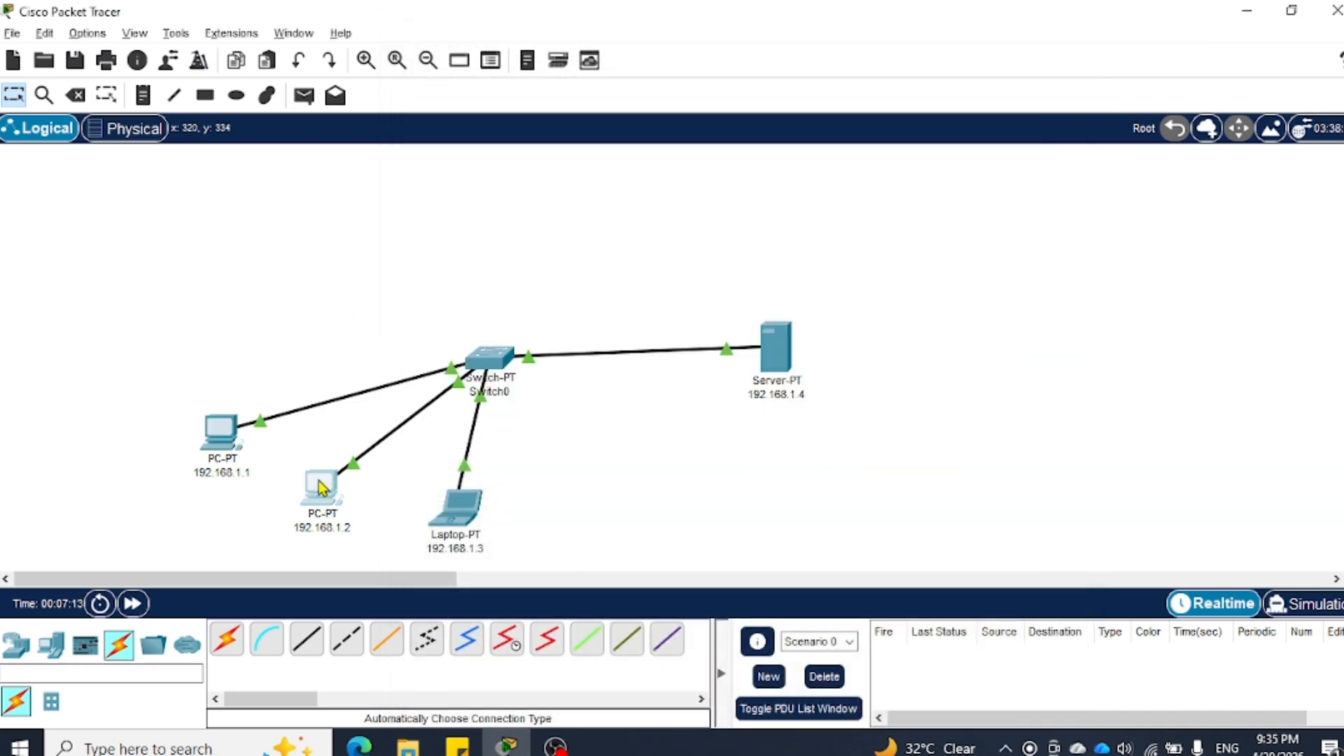
Give the PC labelled 192.168.1.2 the static IPv4 address 192.168.1.2 with subnet mask 255.255.255.0, and close its configuration window
{"action": "left_click", "coordinate": [320, 486]}
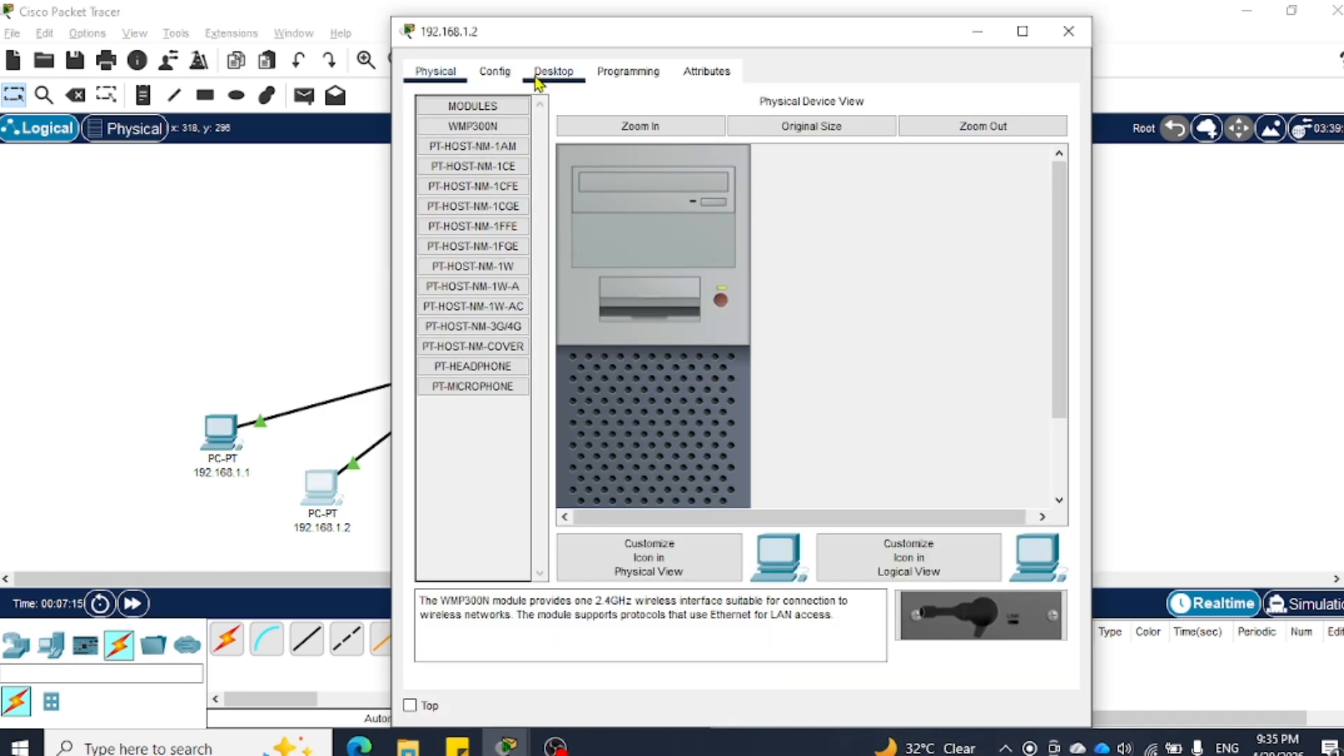
{"action": "left_click", "coordinate": [538, 78]}
{"action": "left_click", "coordinate": [484, 144]}
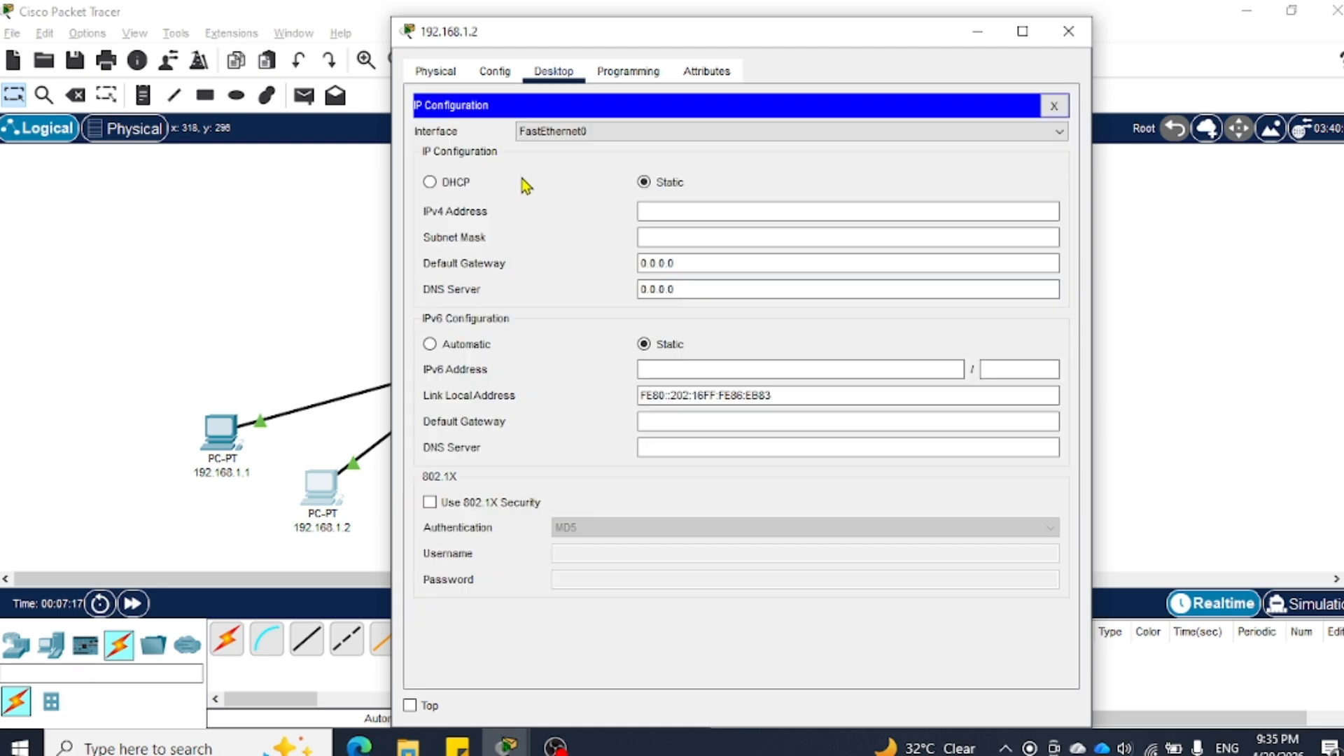
{"action": "left_click", "coordinate": [689, 209]}
{"action": "type", "text": "192"}
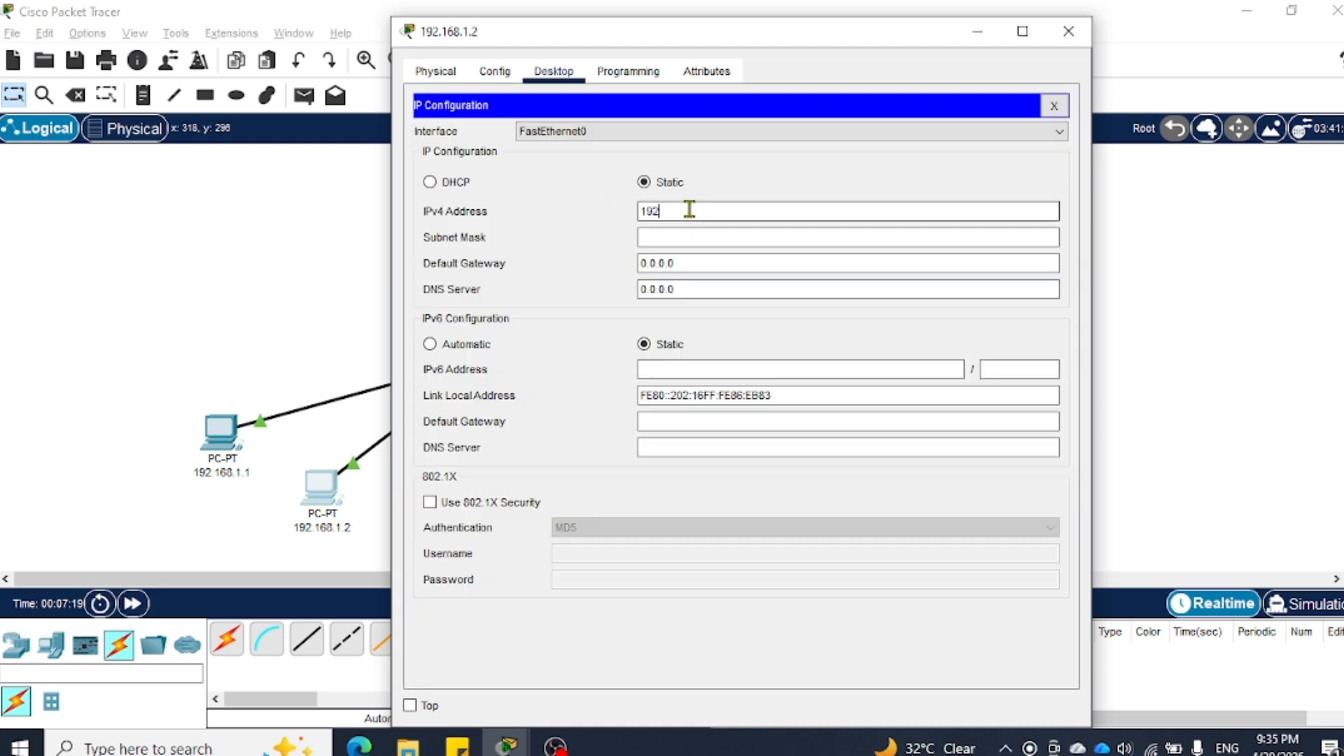
{"action": "type", "text": "1"}
{"action": "key", "text": "BackSpace"}
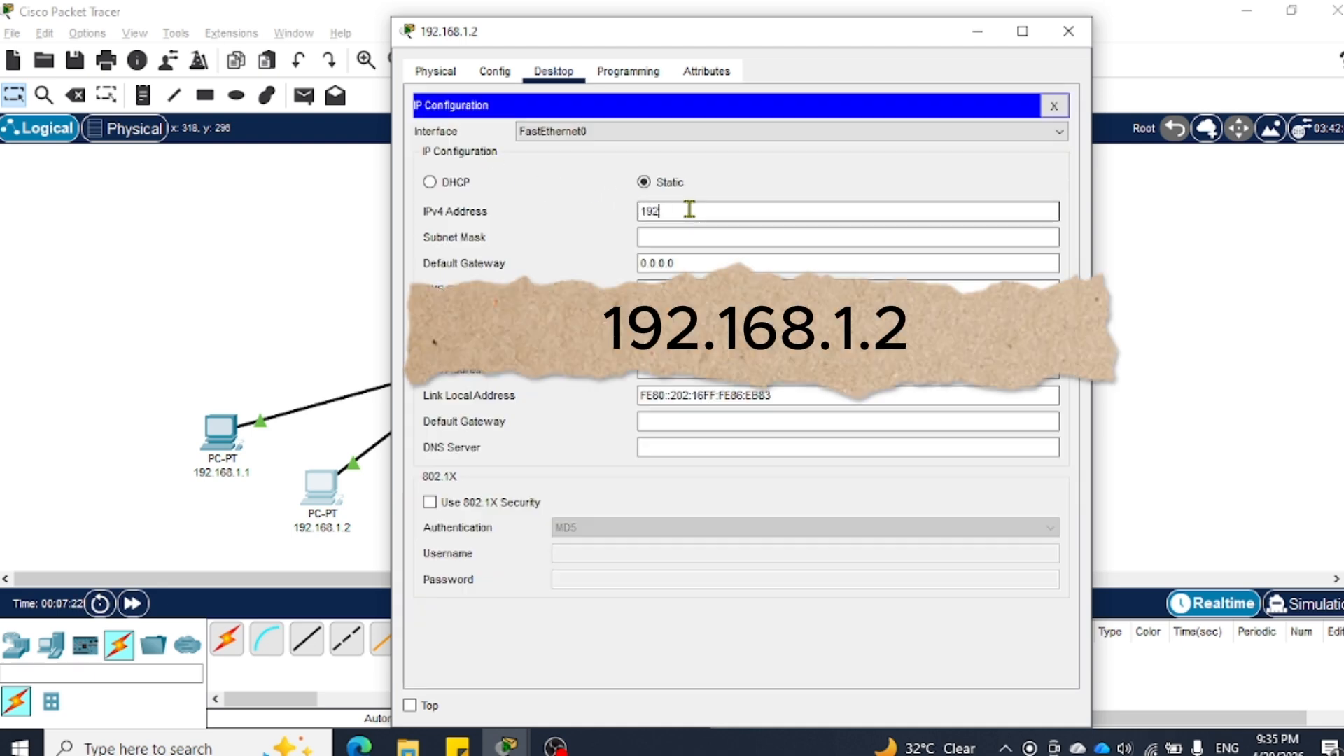
{"action": "type", "text": ".168.1.2"}
{"action": "key", "text": "Tab"}
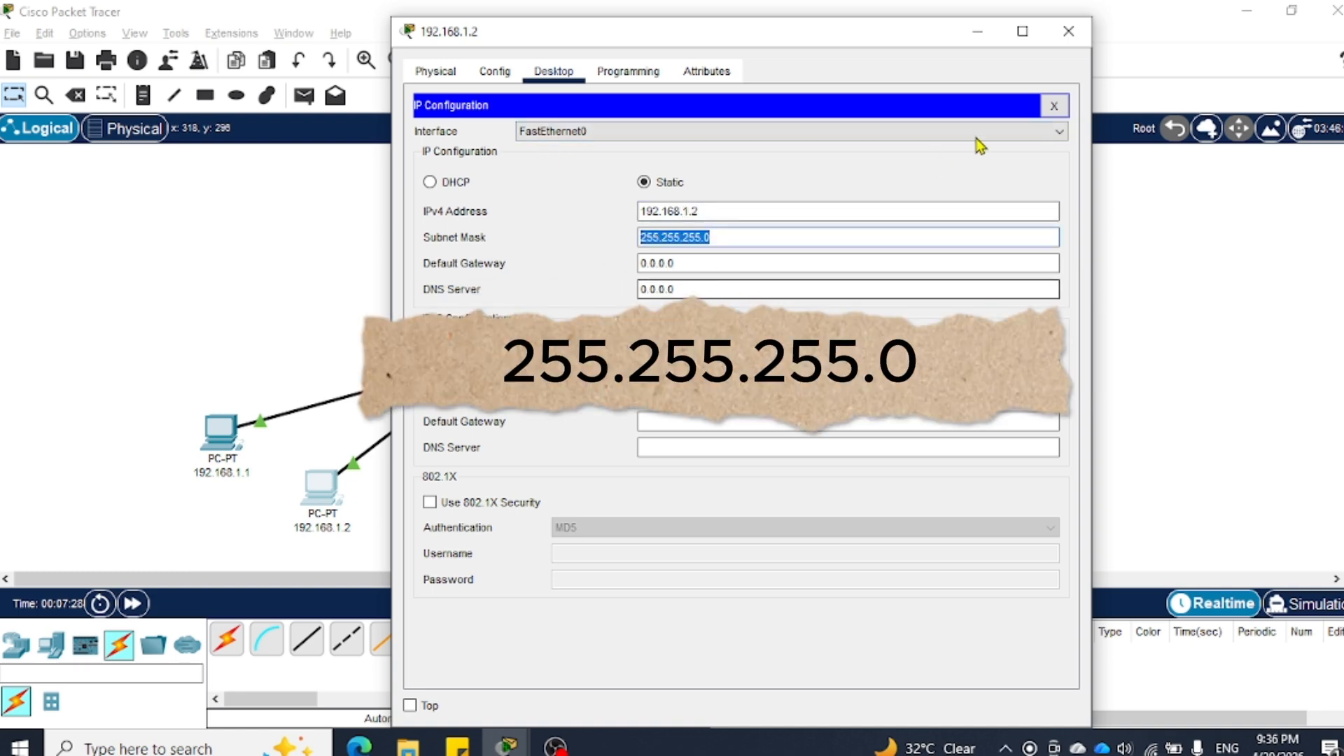
{"action": "left_click", "coordinate": [1068, 31]}
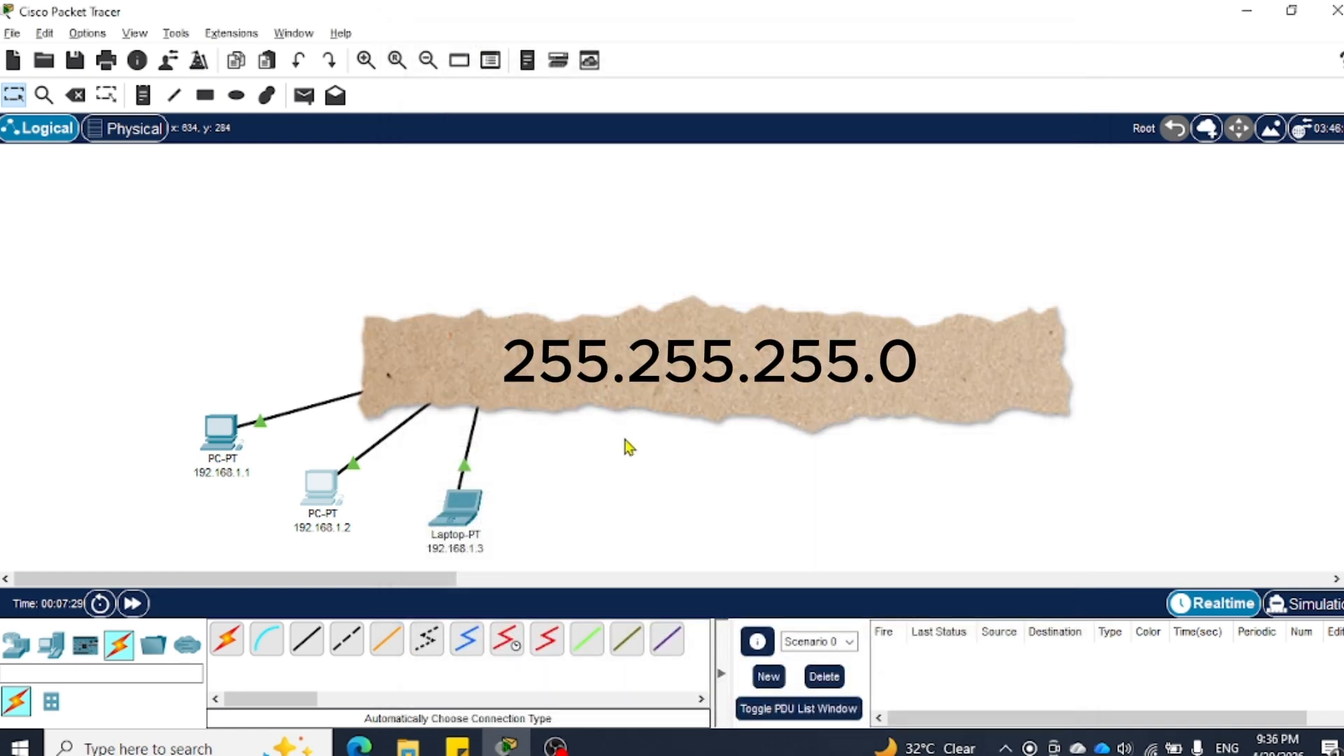
Give the laptop the static IPv4 address 192.168.1.3 with subnet mask 255.255.255.0, and close its configuration window
{"action": "left_click", "coordinate": [458, 510]}
{"action": "left_click", "coordinate": [544, 80]}
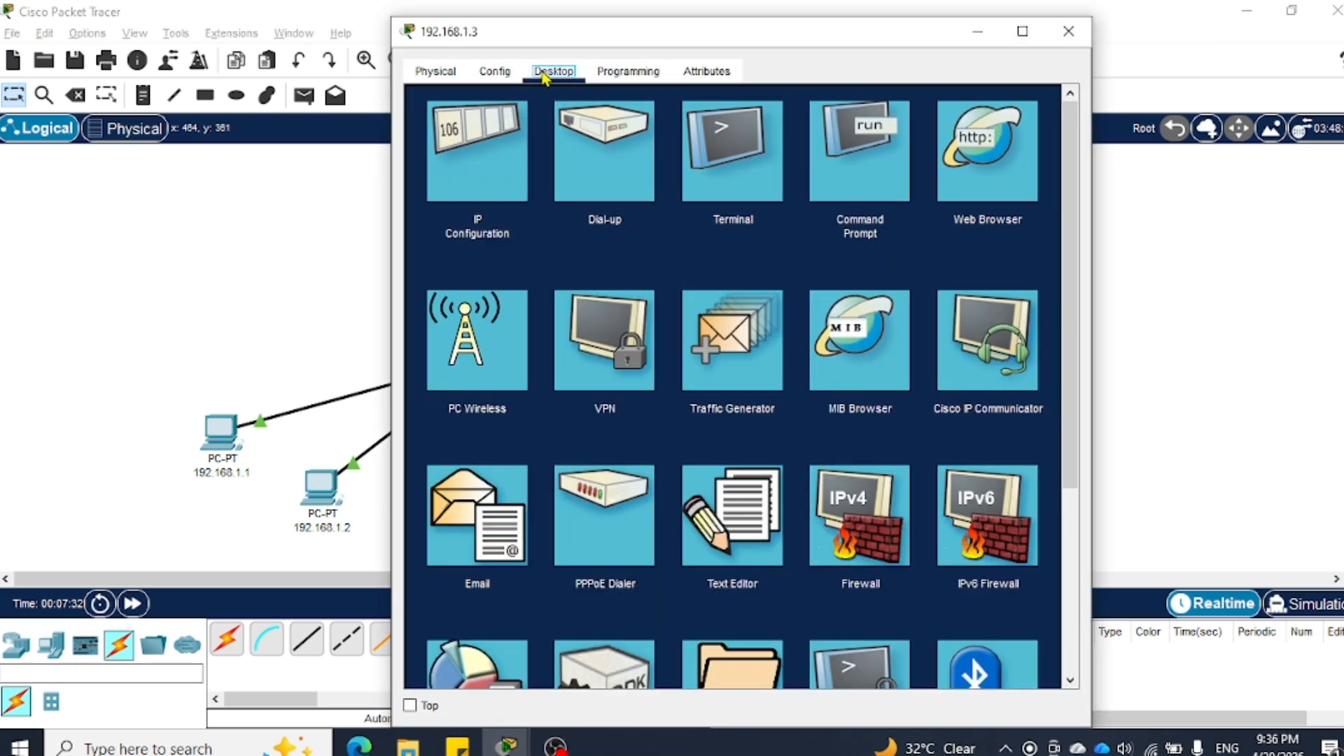
{"action": "left_click", "coordinate": [488, 169]}
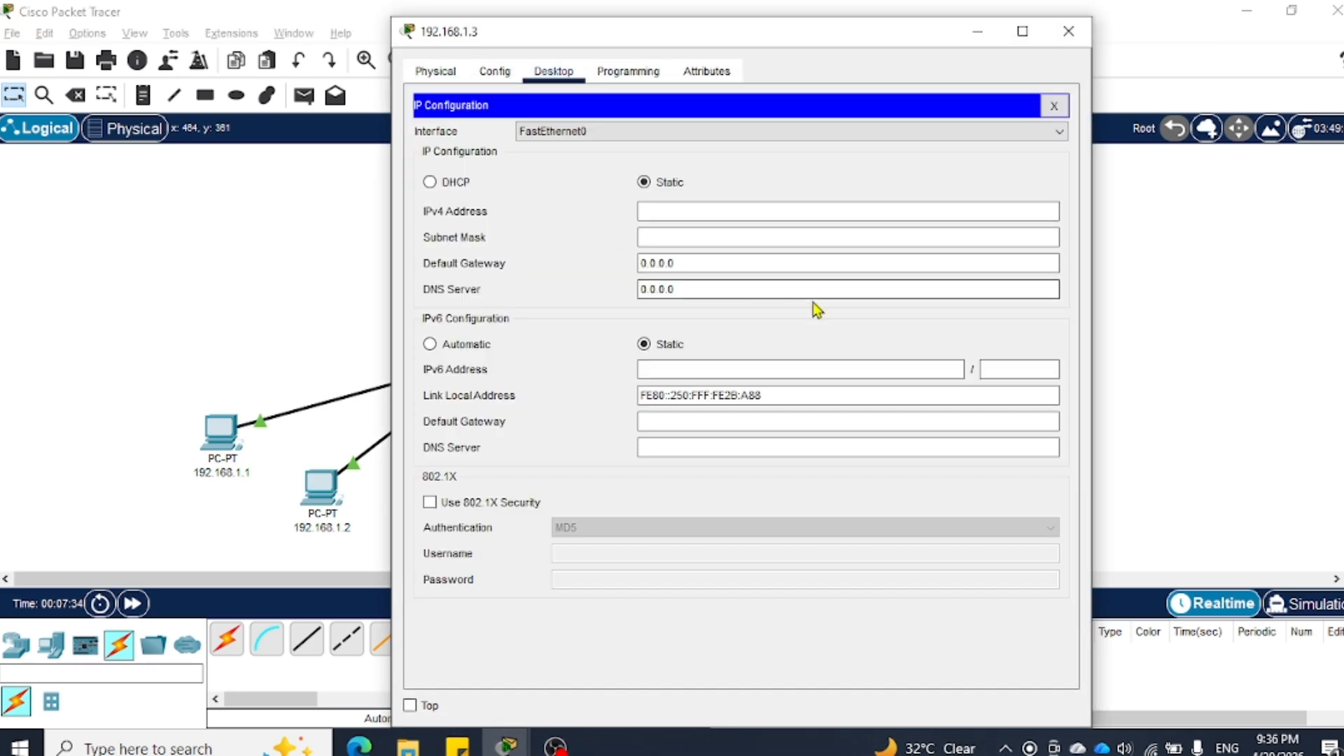
{"action": "left_click", "coordinate": [706, 212]}
{"action": "type", "text": "1"}
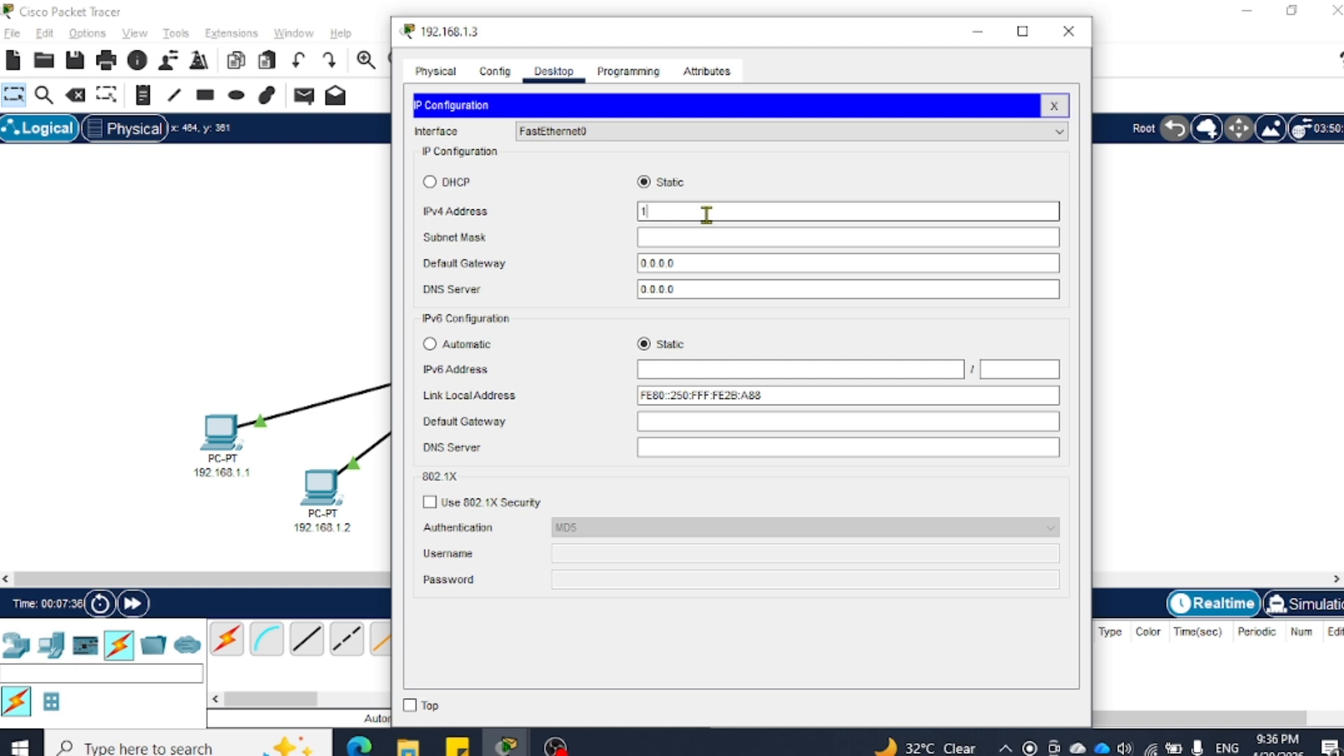
{"action": "type", "text": "92.168.1.3"}
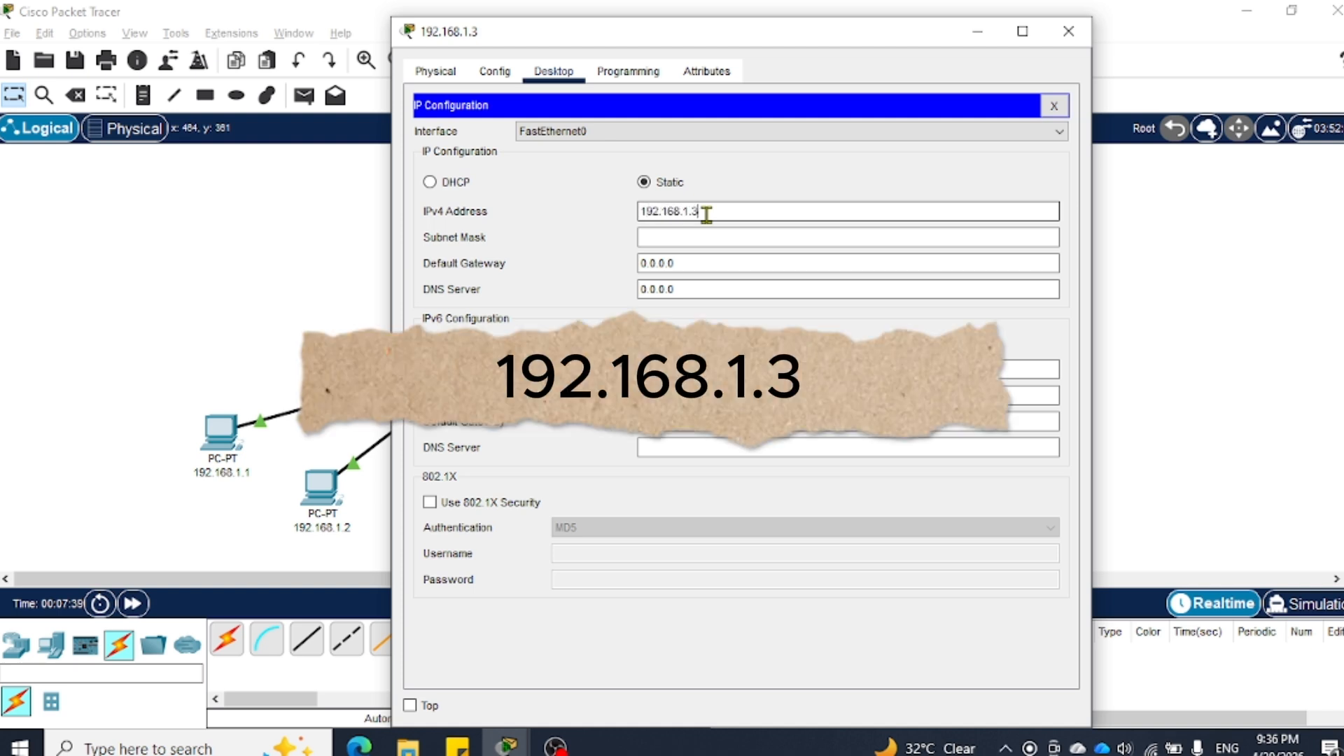
{"action": "key", "text": "Tab"}
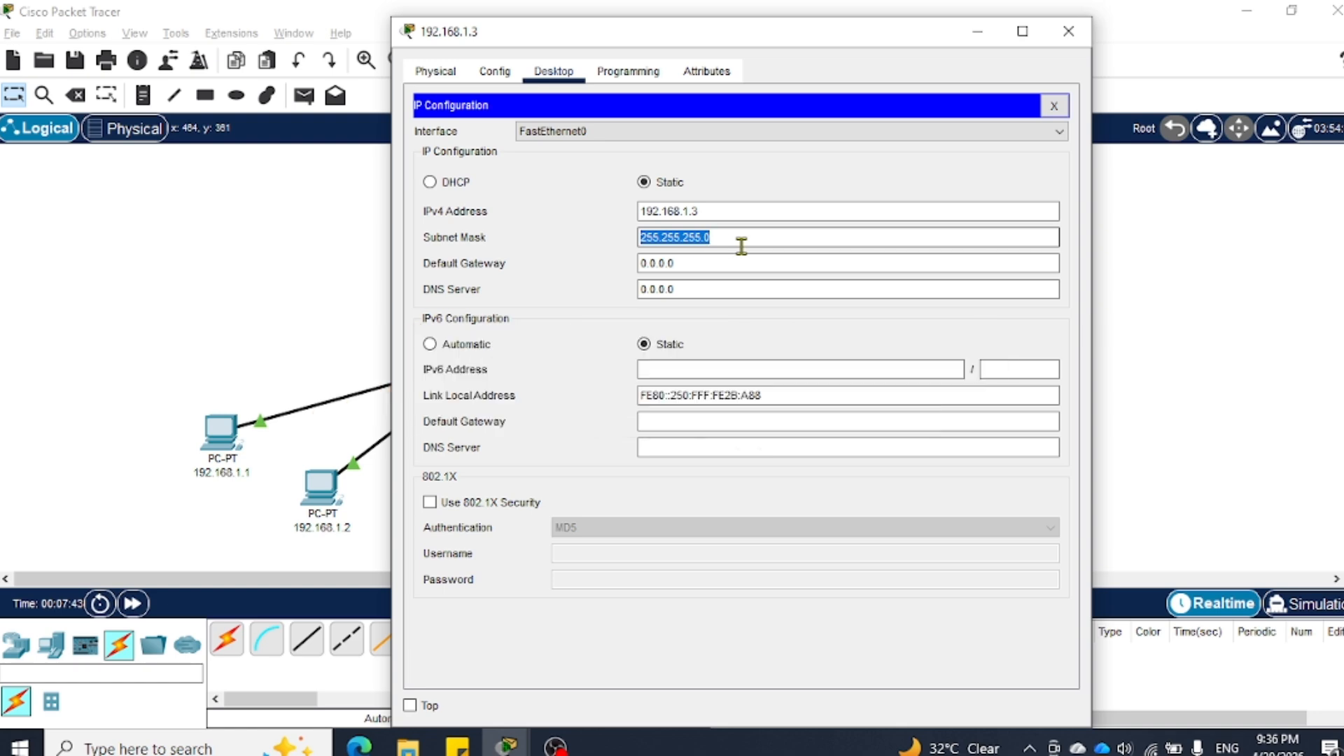
{"action": "left_click", "coordinate": [1068, 31]}
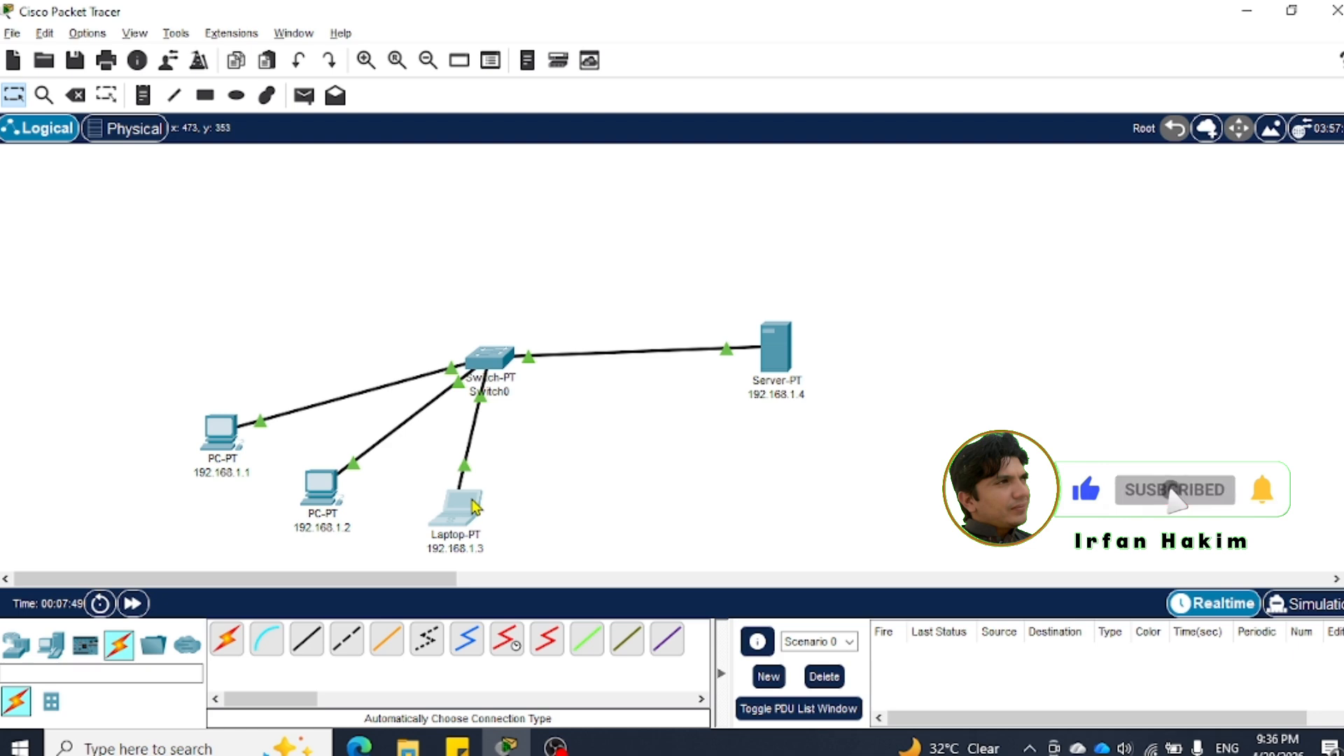
Give the server the static IPv4 address 192.168.1.4 with subnet mask 255.255.255.0
{"action": "left_click", "coordinate": [770, 378]}
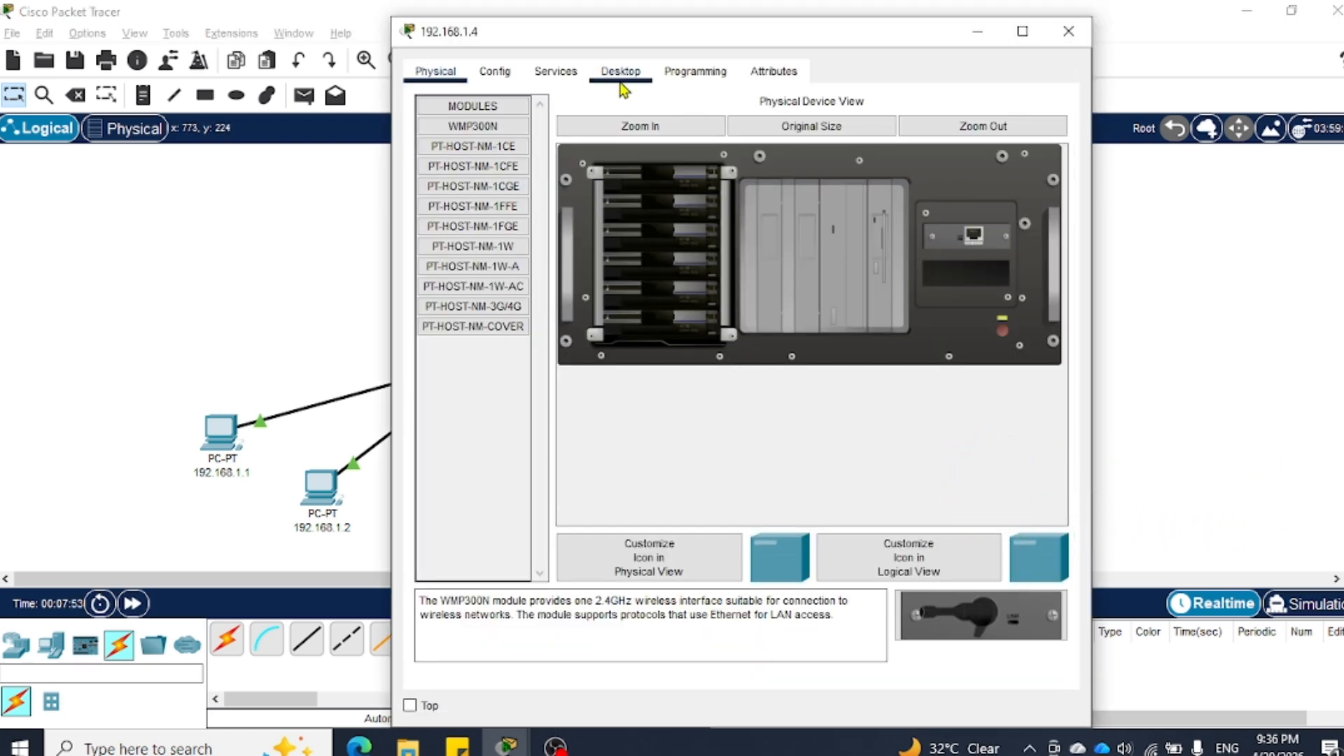
{"action": "left_click", "coordinate": [620, 79]}
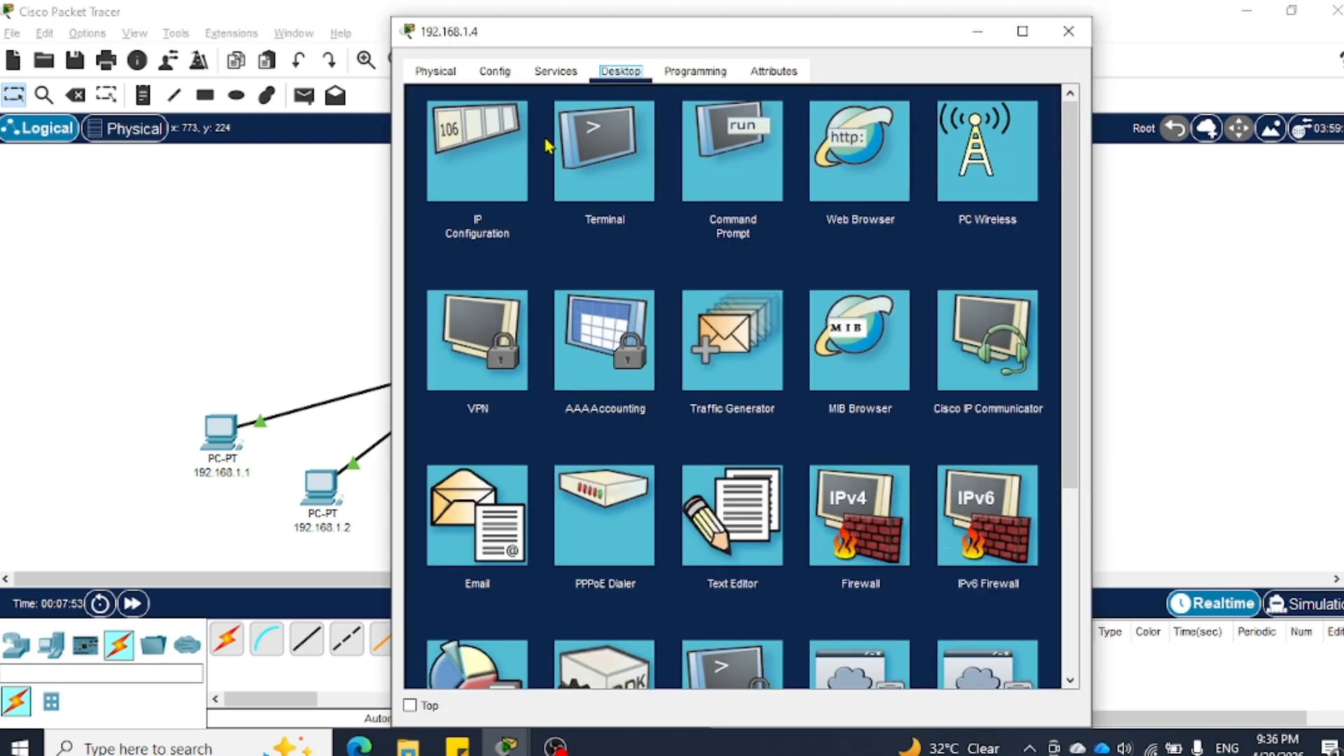
{"action": "left_click", "coordinate": [501, 175]}
{"action": "left_click", "coordinate": [695, 186]}
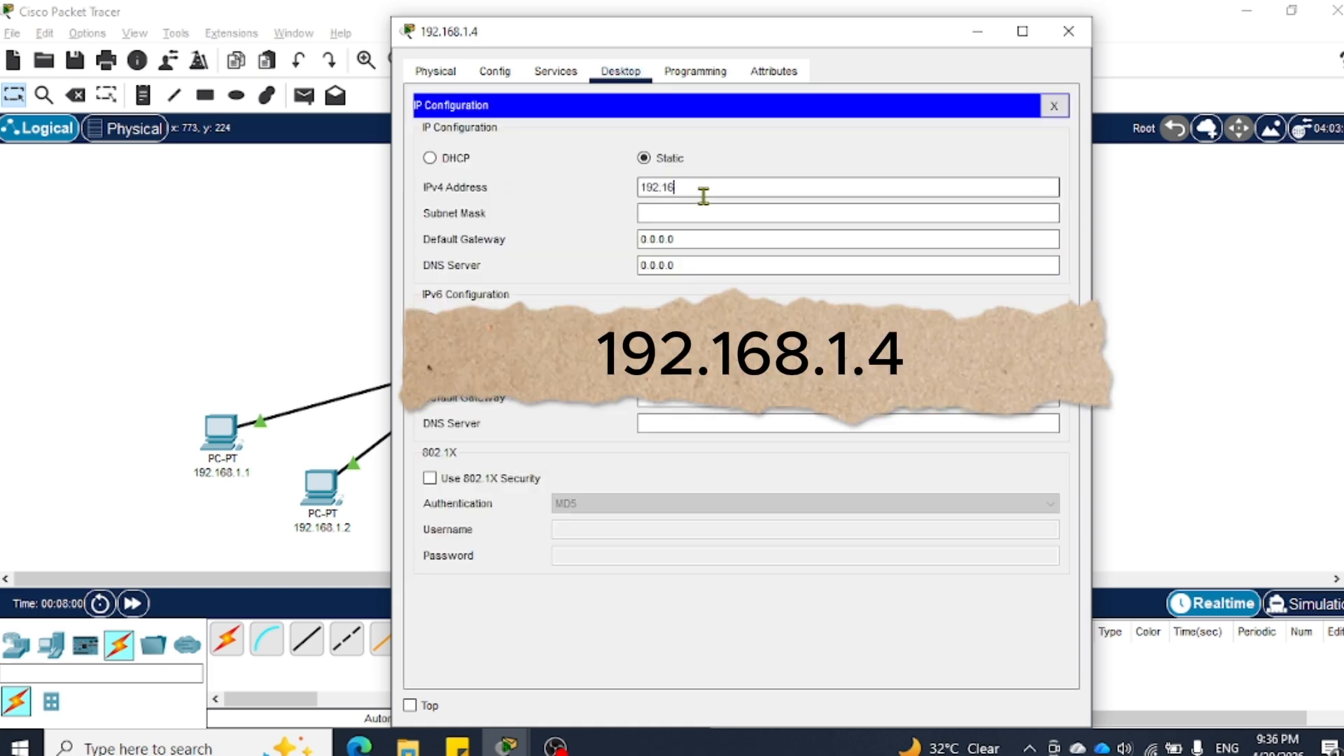
{"action": "type", "text": "192.168.1.4"}
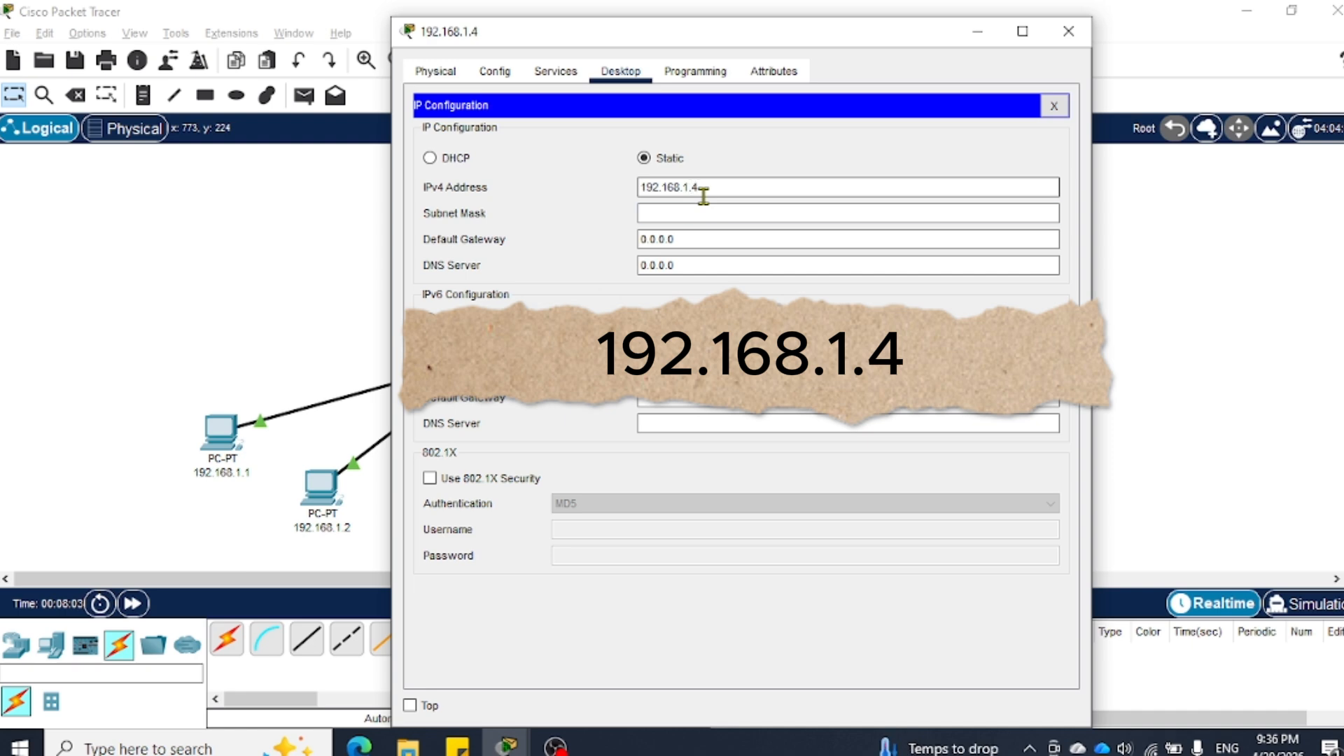
{"action": "key", "text": "Tab"}
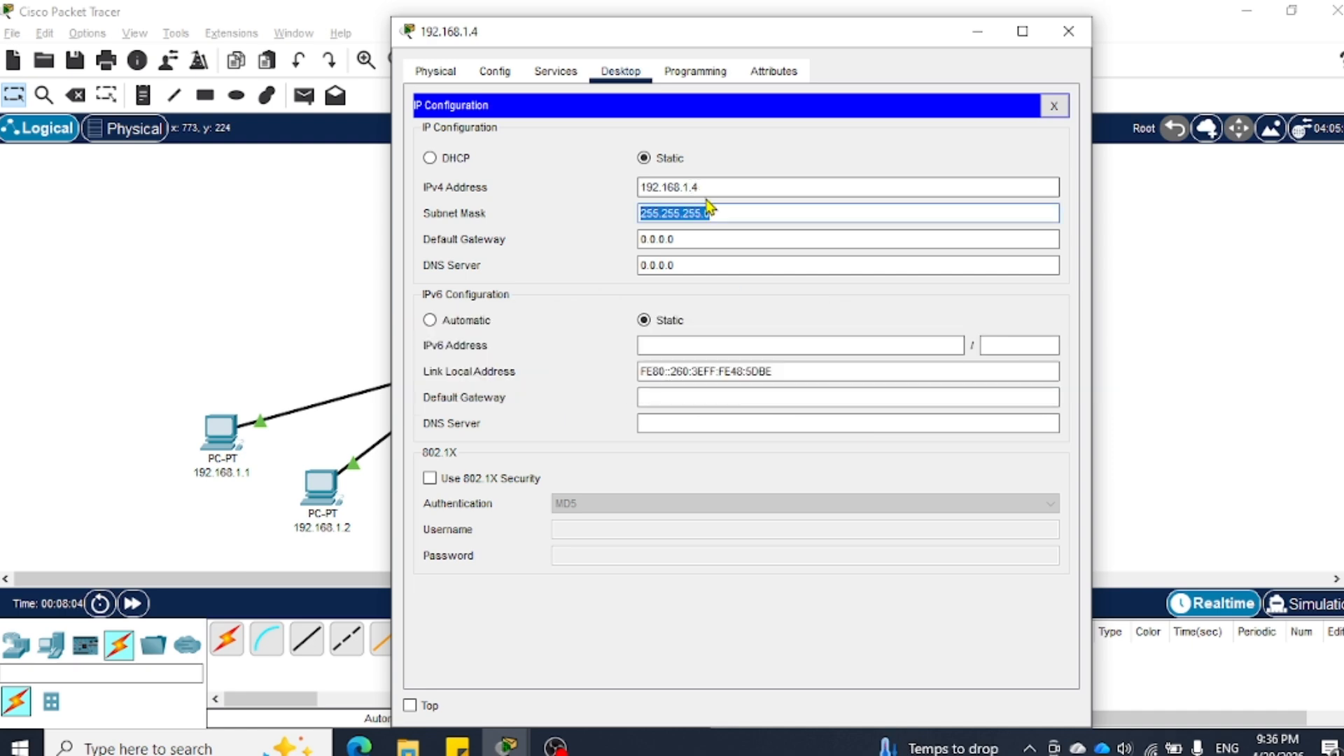
{"action": "left_click", "coordinate": [671, 218]}
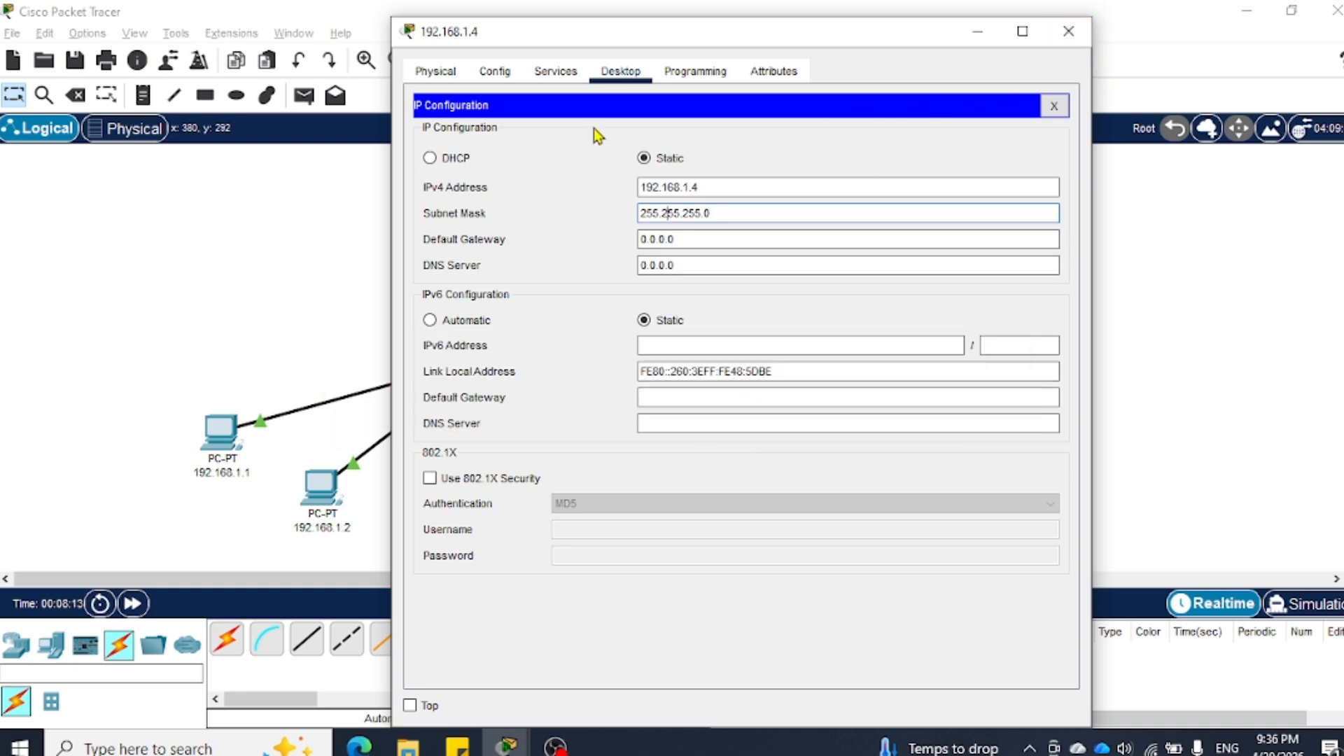
Review the server's DNS, FTP and HTTP service settings, and close its configuration window
{"action": "left_click", "coordinate": [557, 73]}
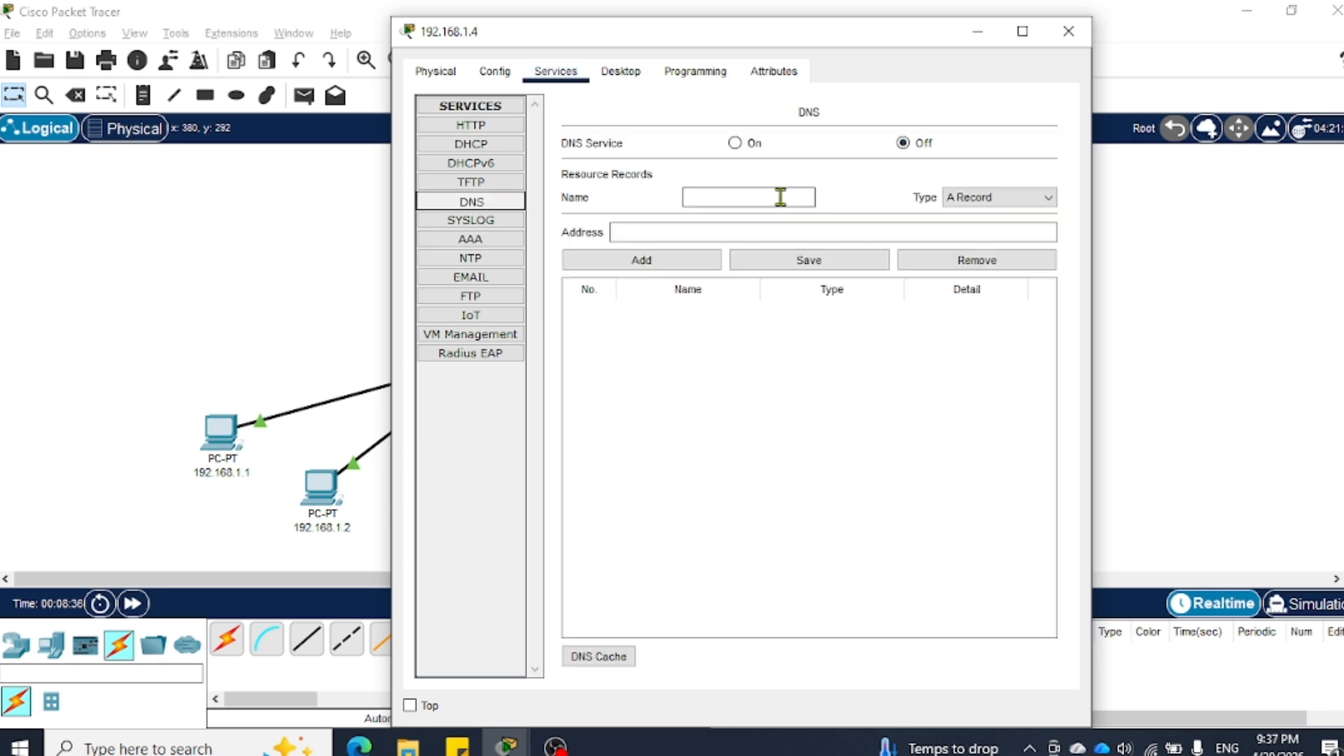
{"action": "left_click", "coordinate": [511, 295]}
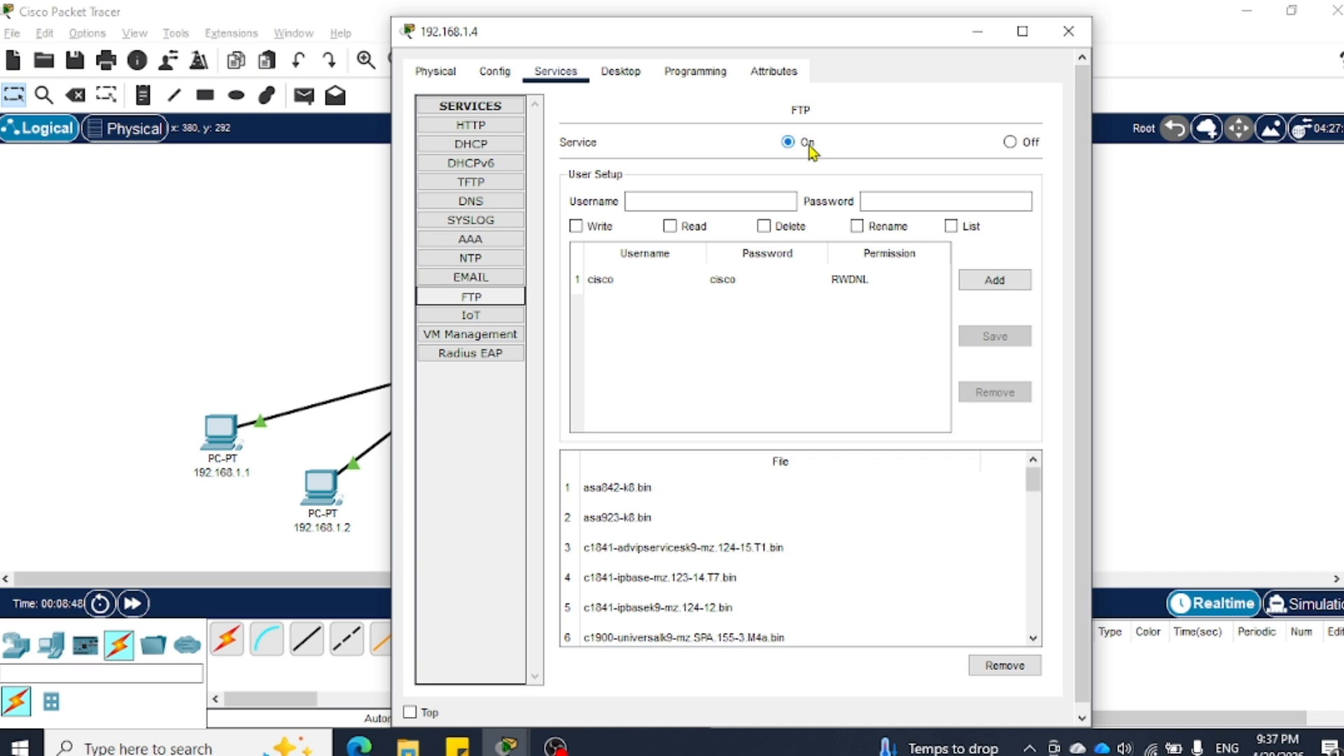
{"action": "left_click", "coordinate": [470, 142]}
{"action": "left_click", "coordinate": [468, 129]}
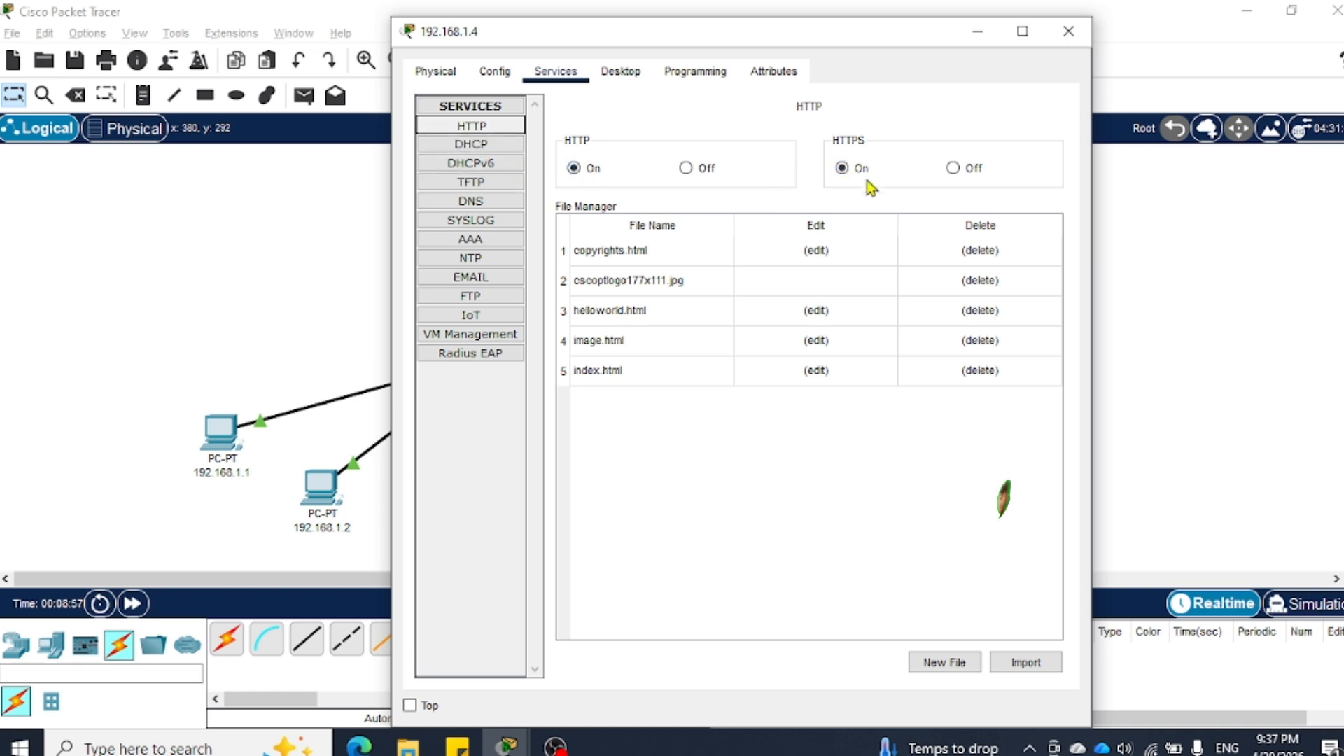
{"action": "left_click", "coordinate": [500, 299]}
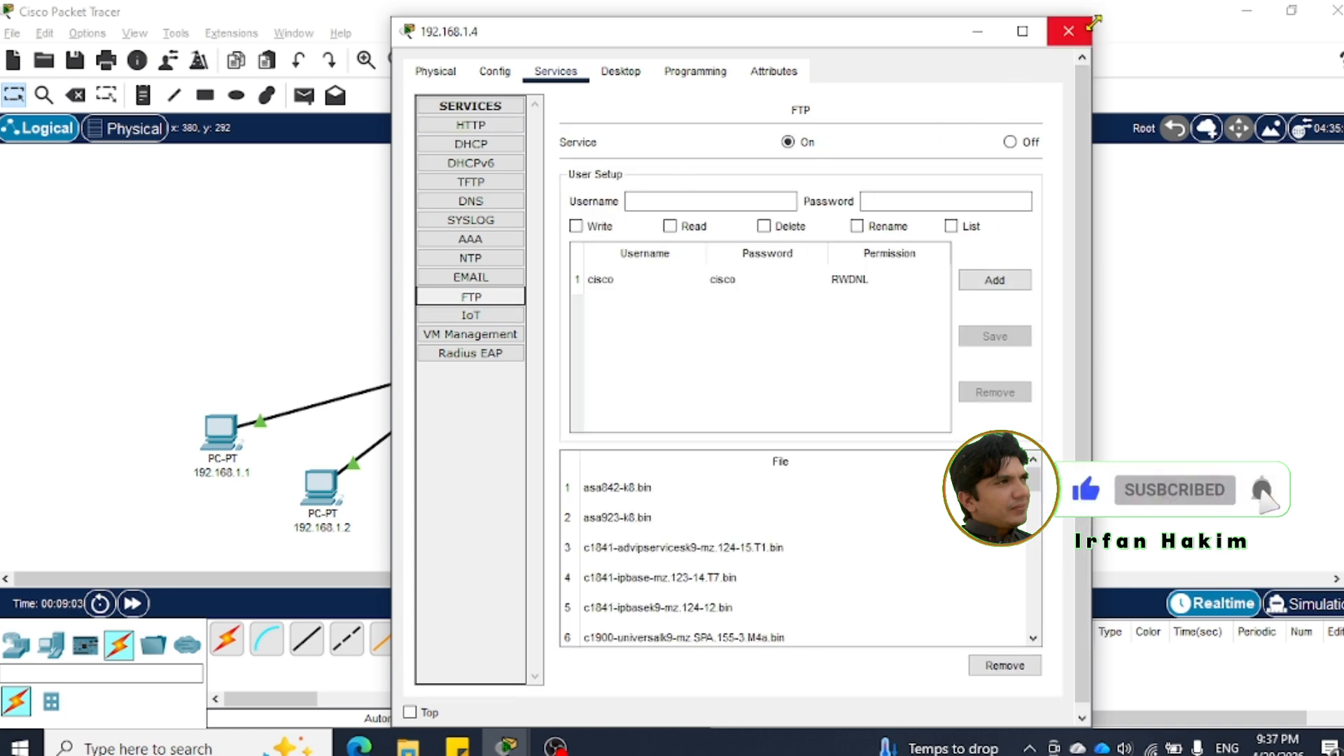
{"action": "left_click", "coordinate": [1068, 31]}
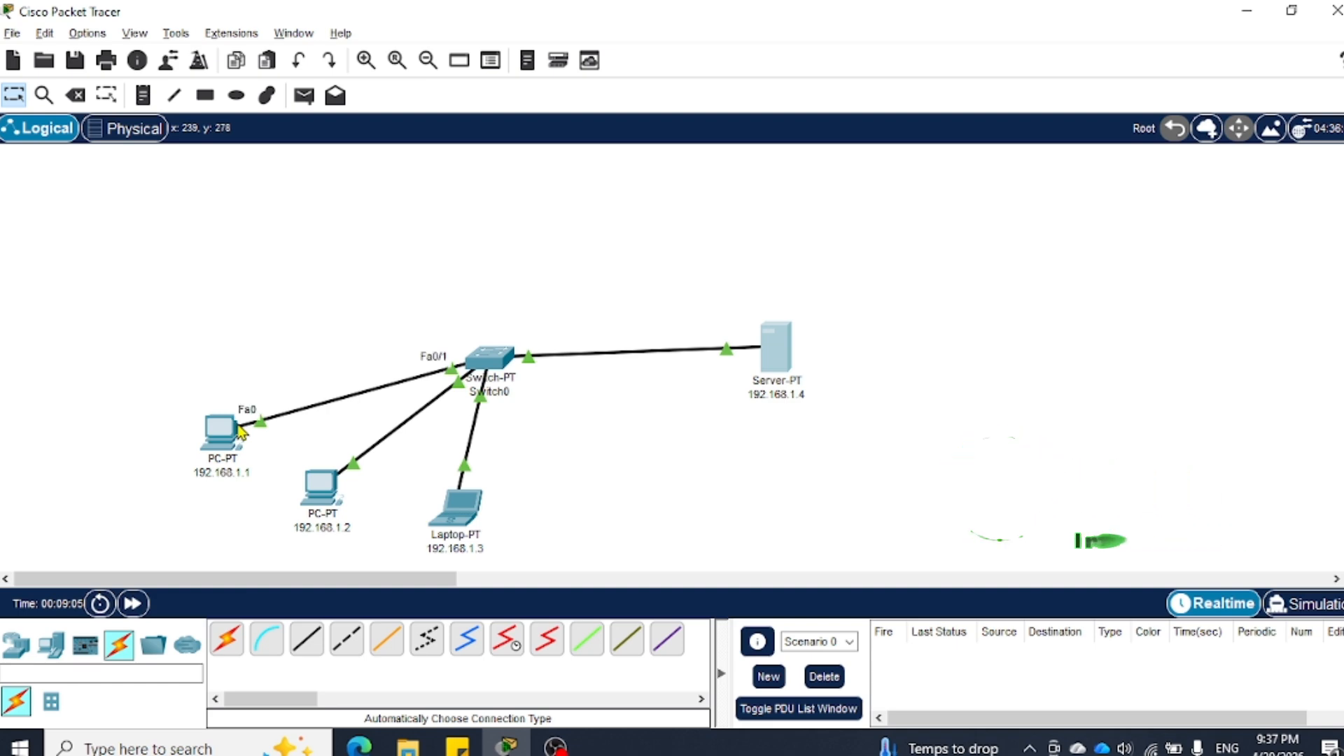
Load the server's web page at 192.168.1.4 in the web browser of the PC labelled 192.168.1.1
{"action": "mouse_move", "coordinate": [755, 347]}
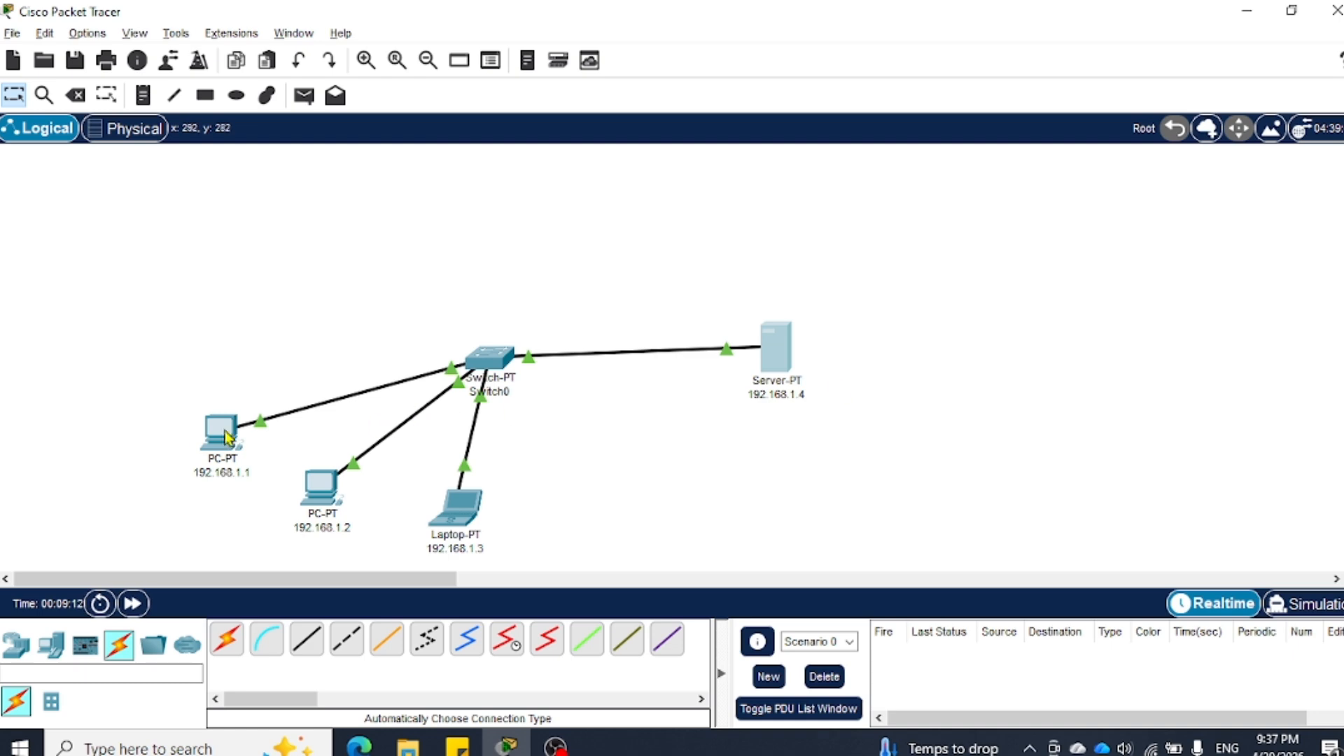
{"action": "left_click", "coordinate": [201, 444]}
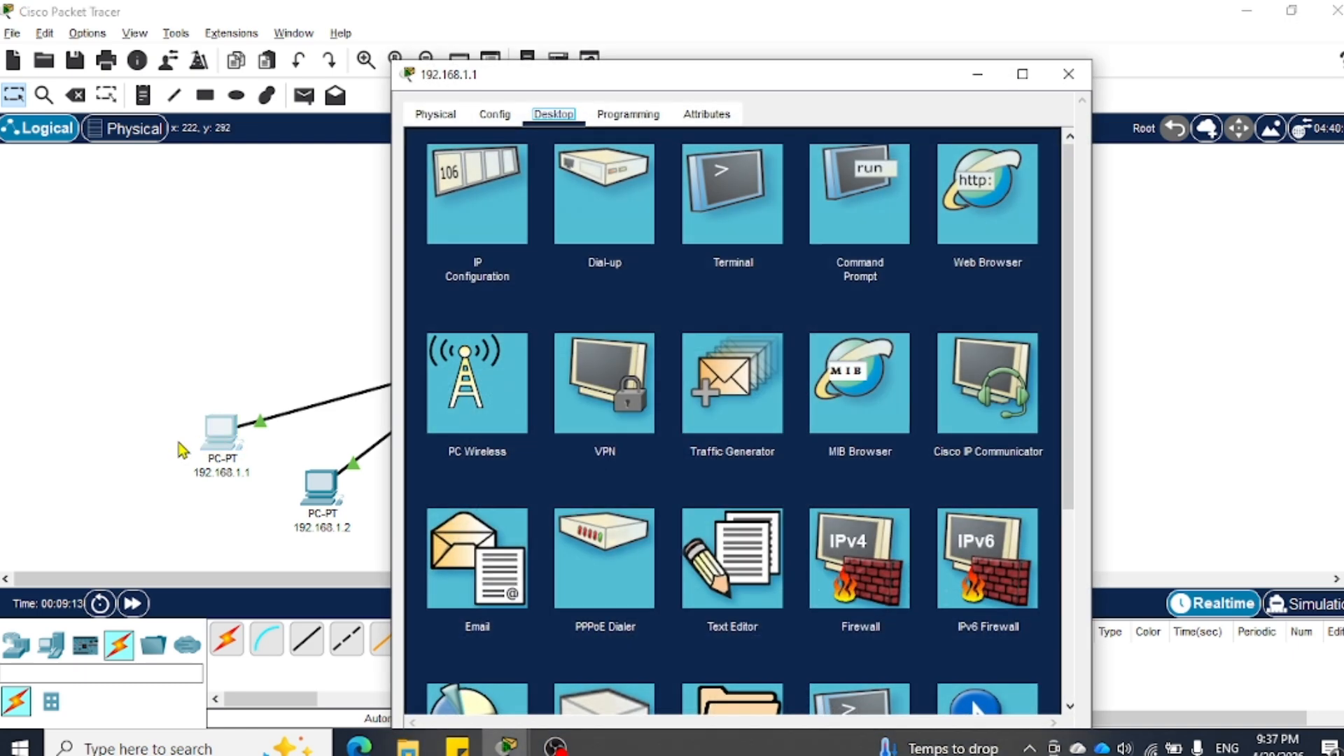
{"action": "left_click", "coordinate": [973, 211]}
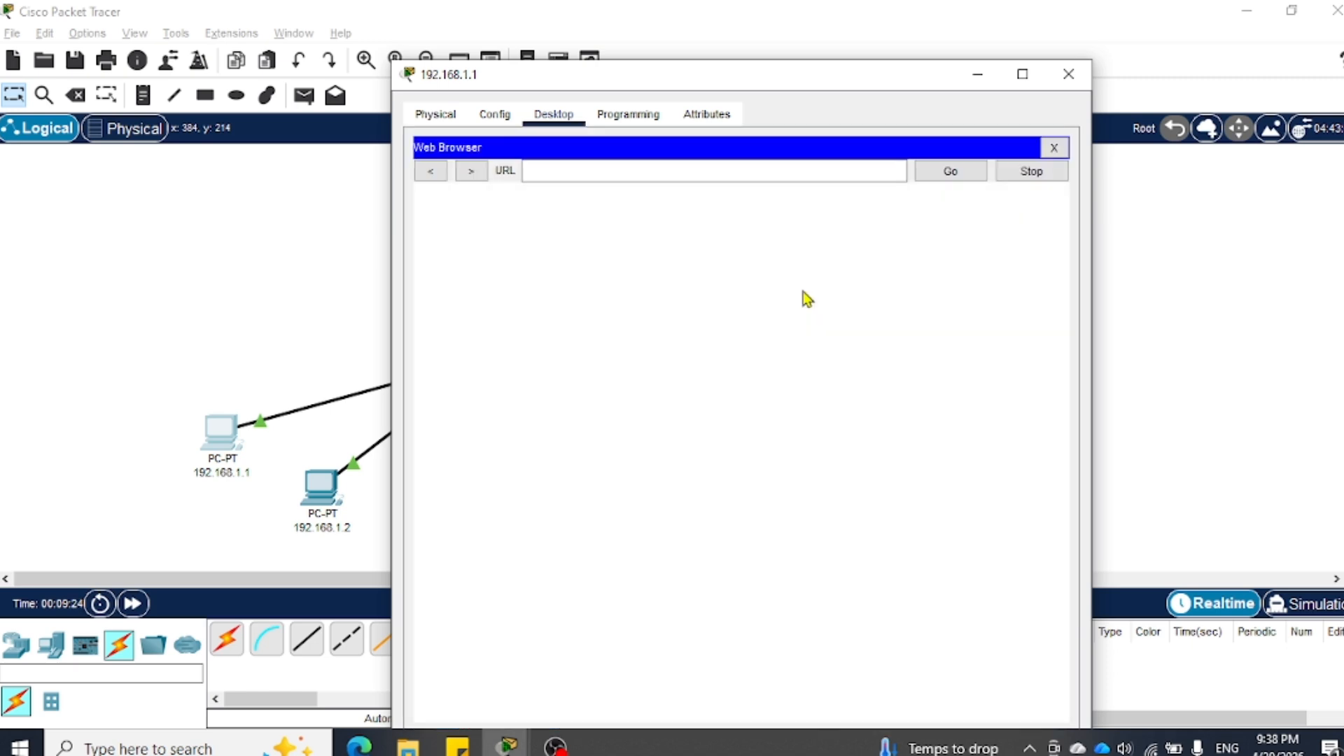
{"action": "left_click", "coordinate": [618, 177]}
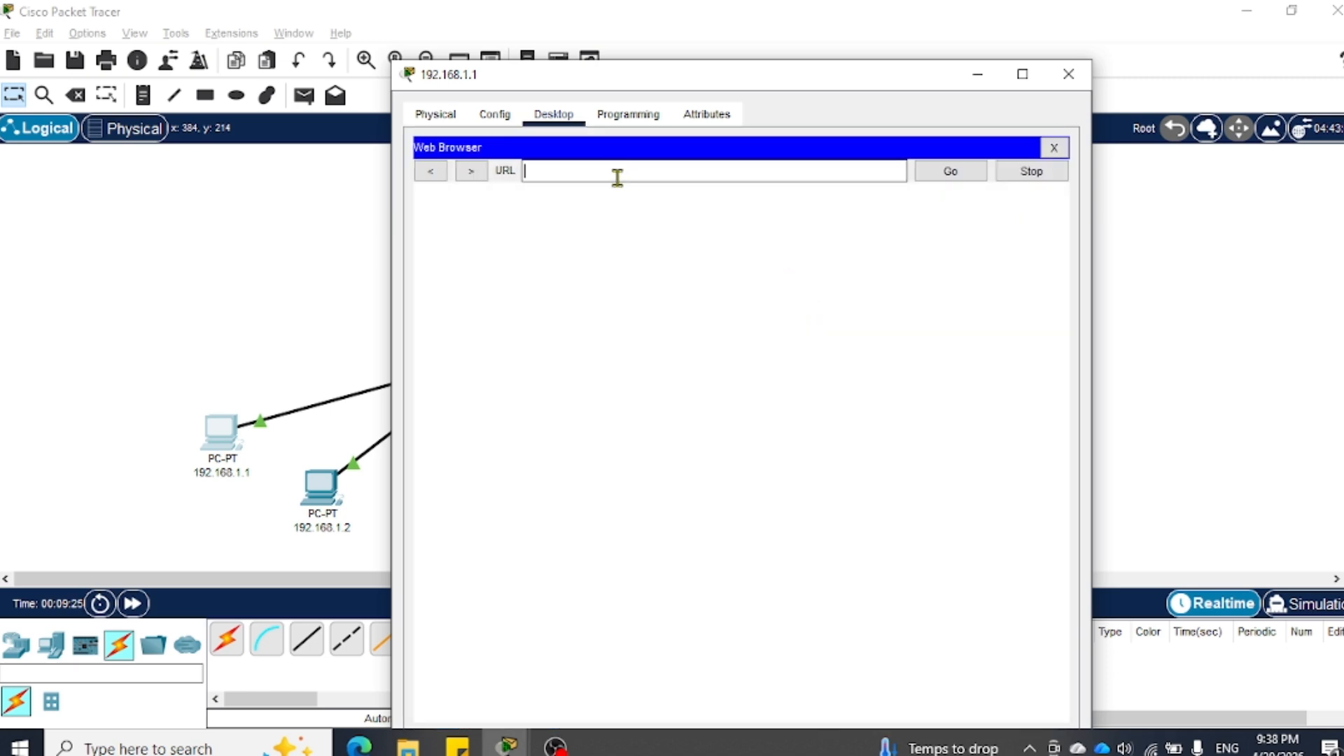
{"action": "type", "text": "192.168.1.4"}
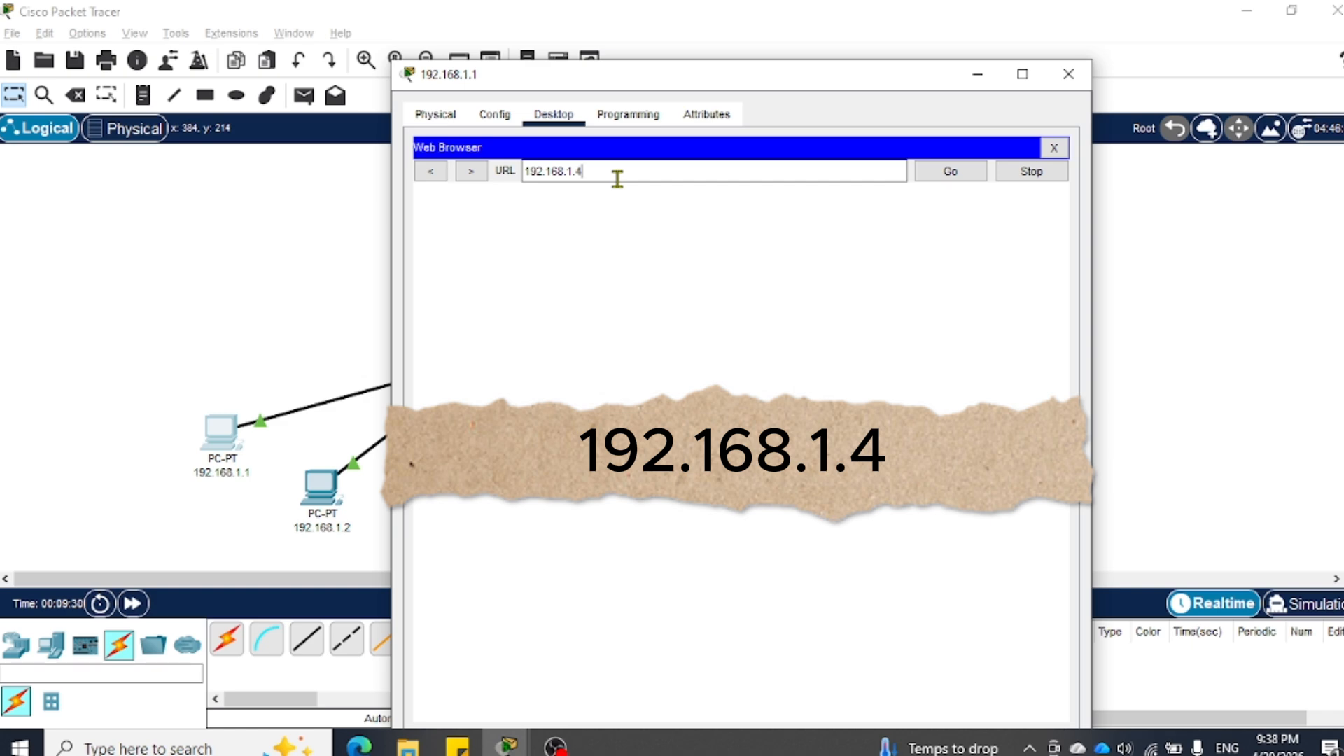
{"action": "key", "text": "Return"}
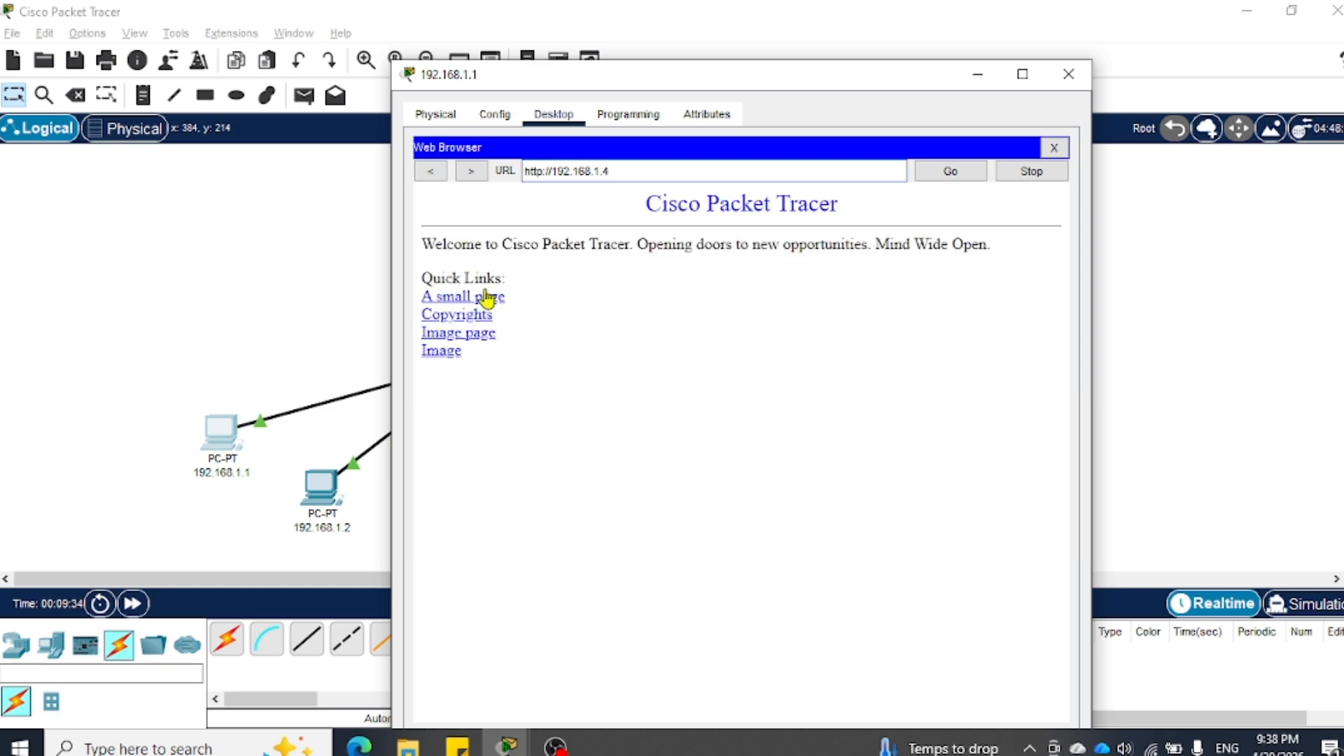
Test the Image and Copyrights links on the server's page, return to the home page and close the PC's window
{"action": "left_click", "coordinate": [452, 354]}
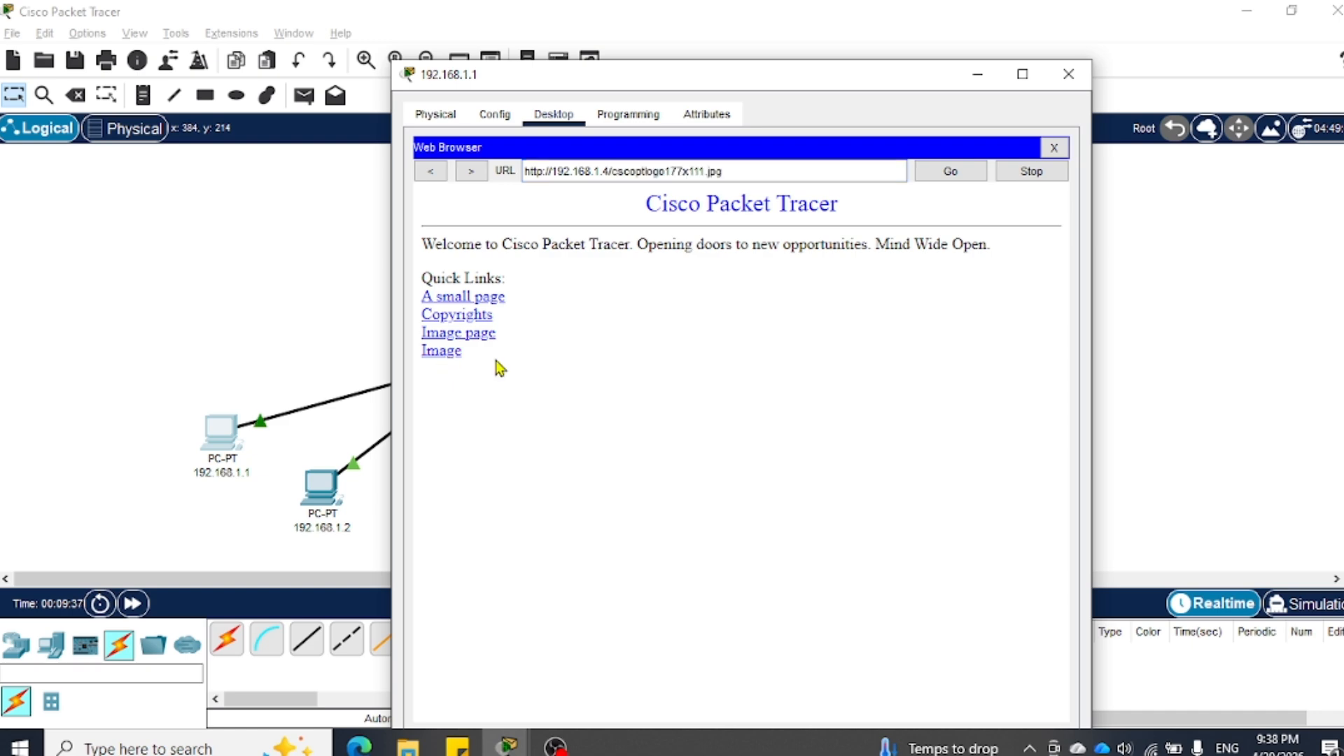
{"action": "left_click", "coordinate": [431, 171]}
{"action": "left_click", "coordinate": [480, 316]}
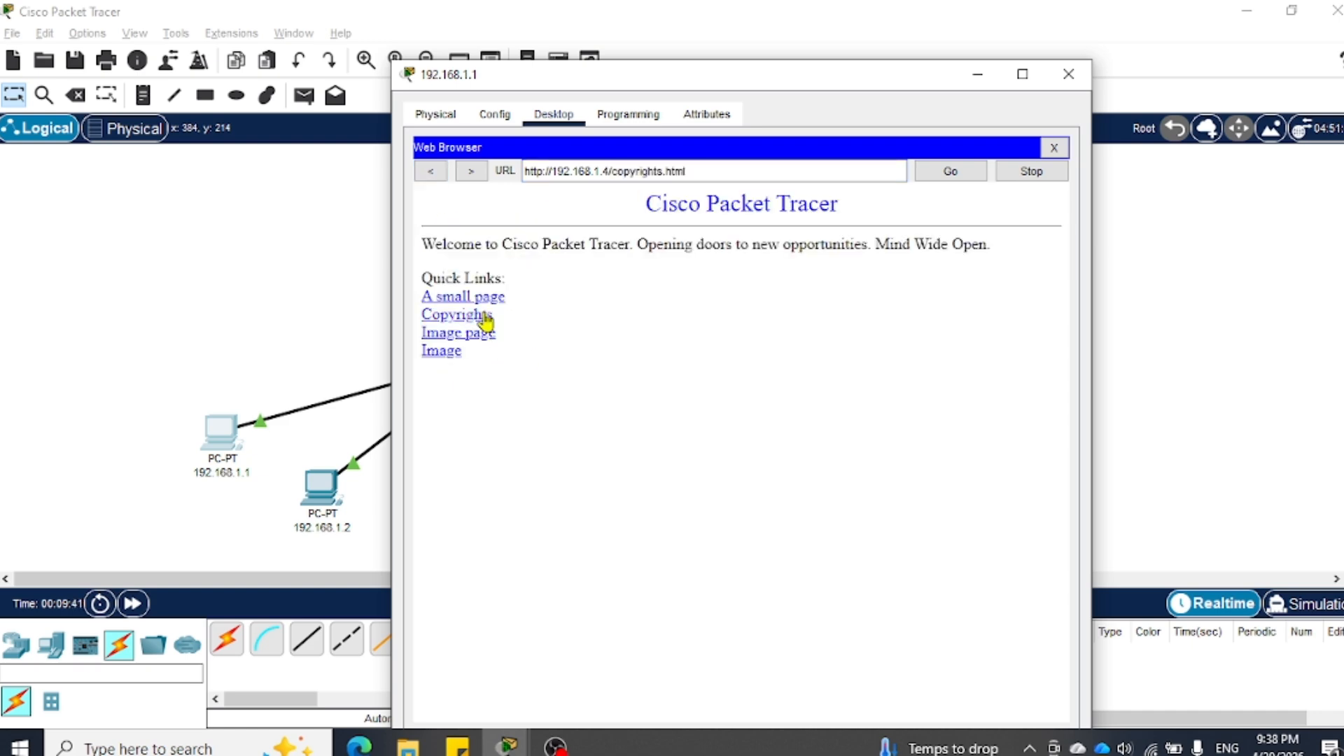
{"action": "left_click", "coordinate": [431, 171]}
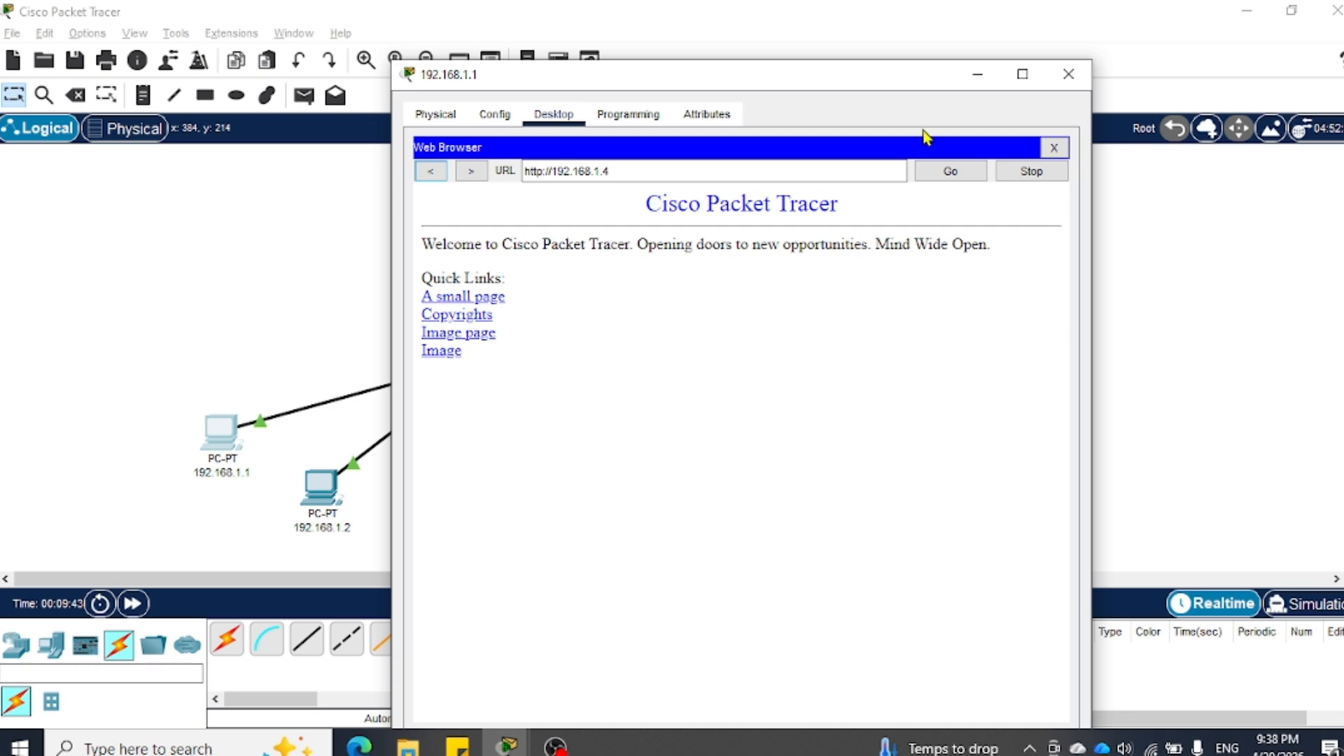
{"action": "left_click", "coordinate": [1068, 74]}
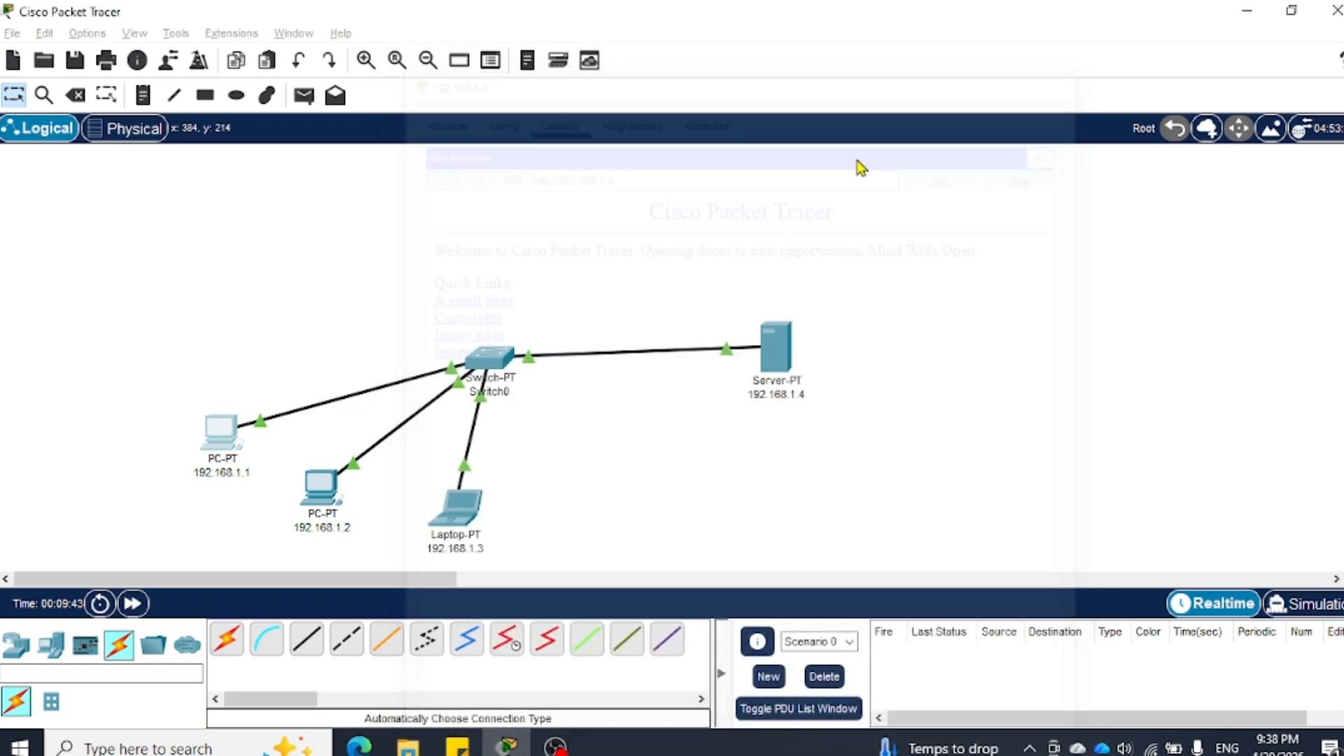
Ping the server at 192.168.1.4 from the command prompt of the PC labelled 192.168.1.1, and close the PC's window
{"action": "left_click", "coordinate": [234, 440]}
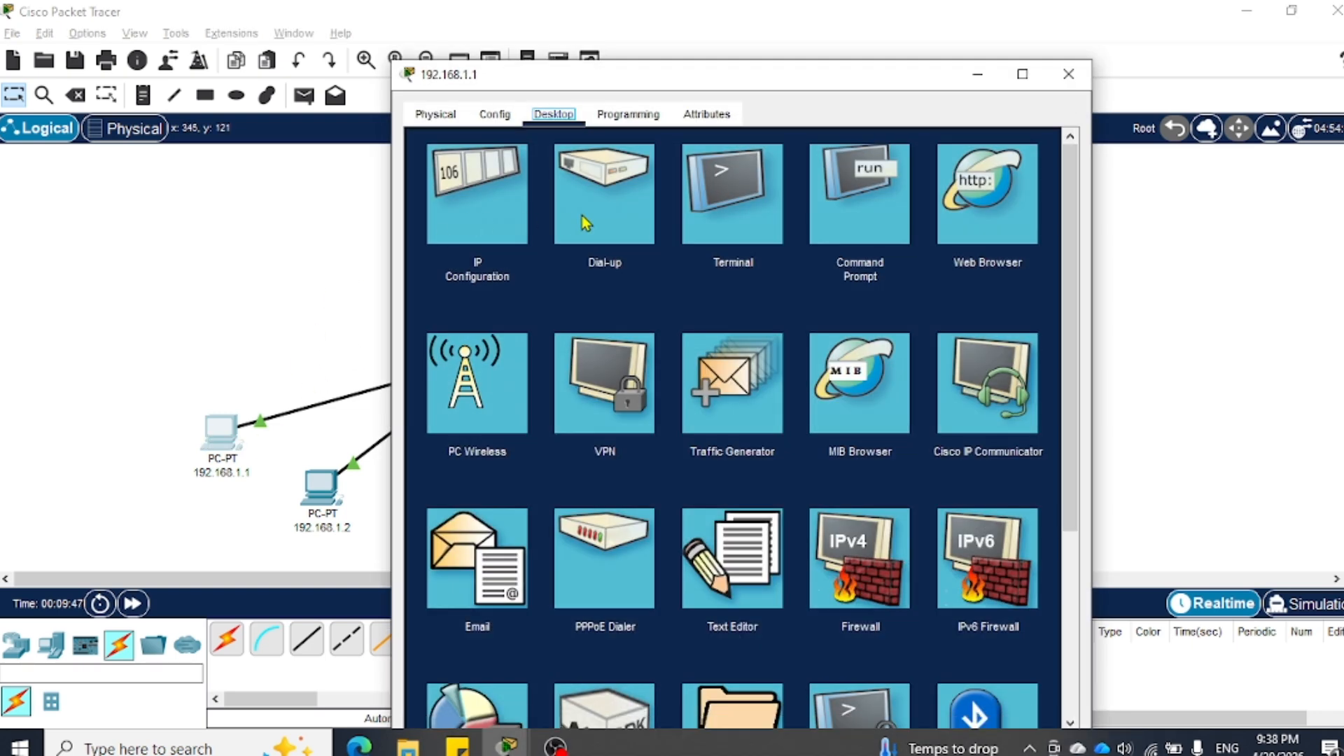
{"action": "left_click", "coordinate": [838, 207]}
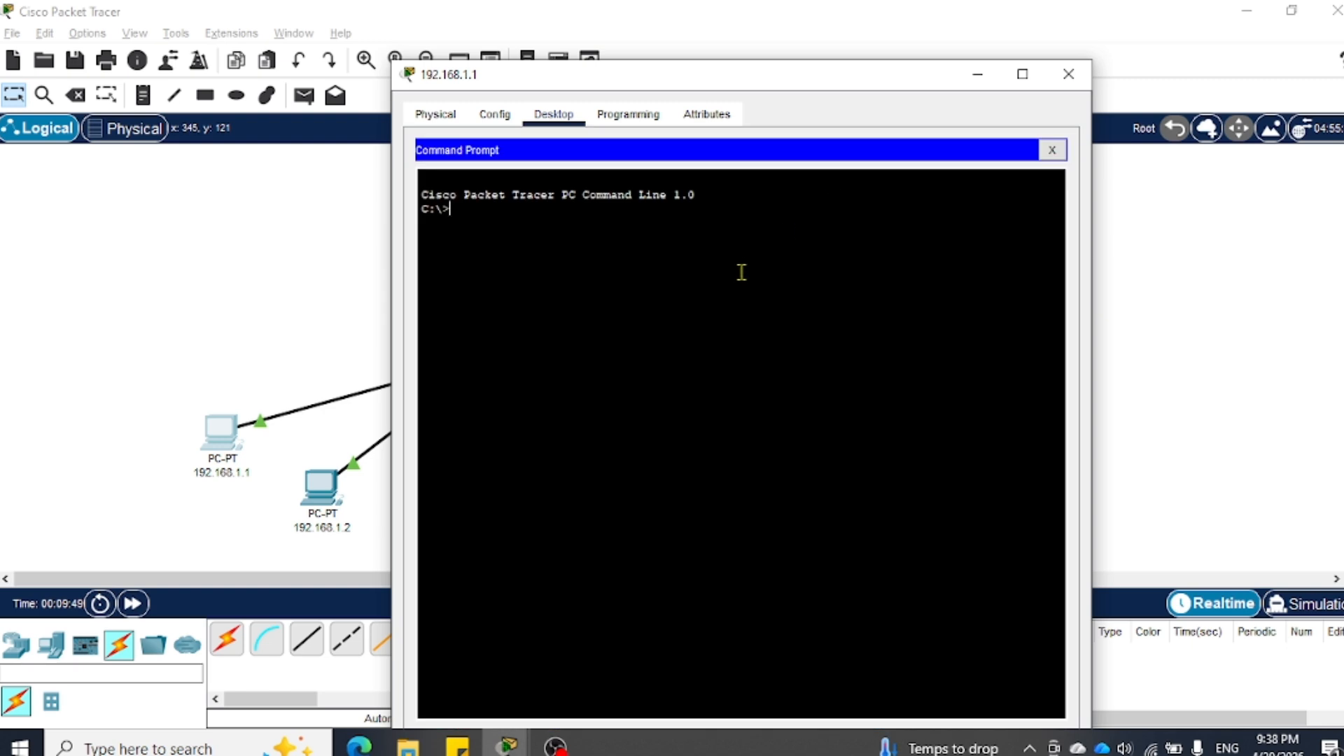
{"action": "type", "text": "ping"}
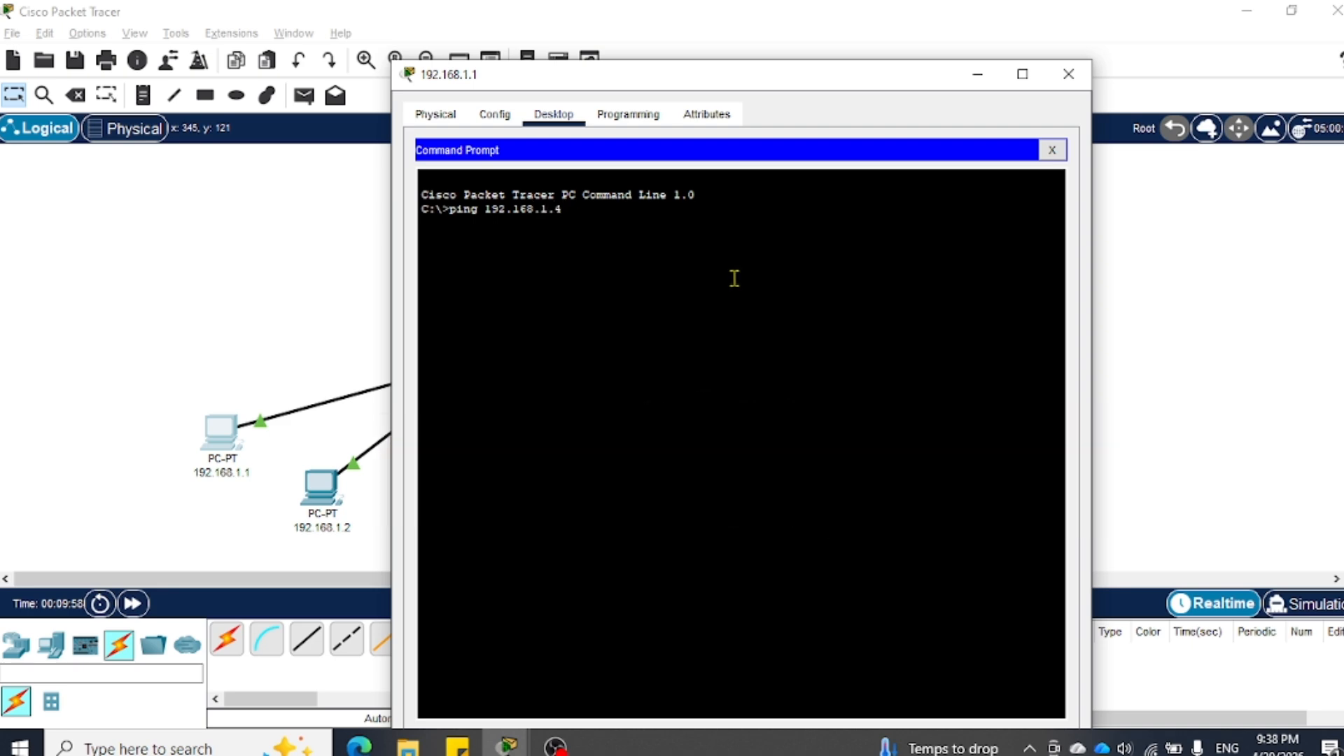
{"action": "type", "text": "192.168.1.4"}
{"action": "key", "text": "Return"}
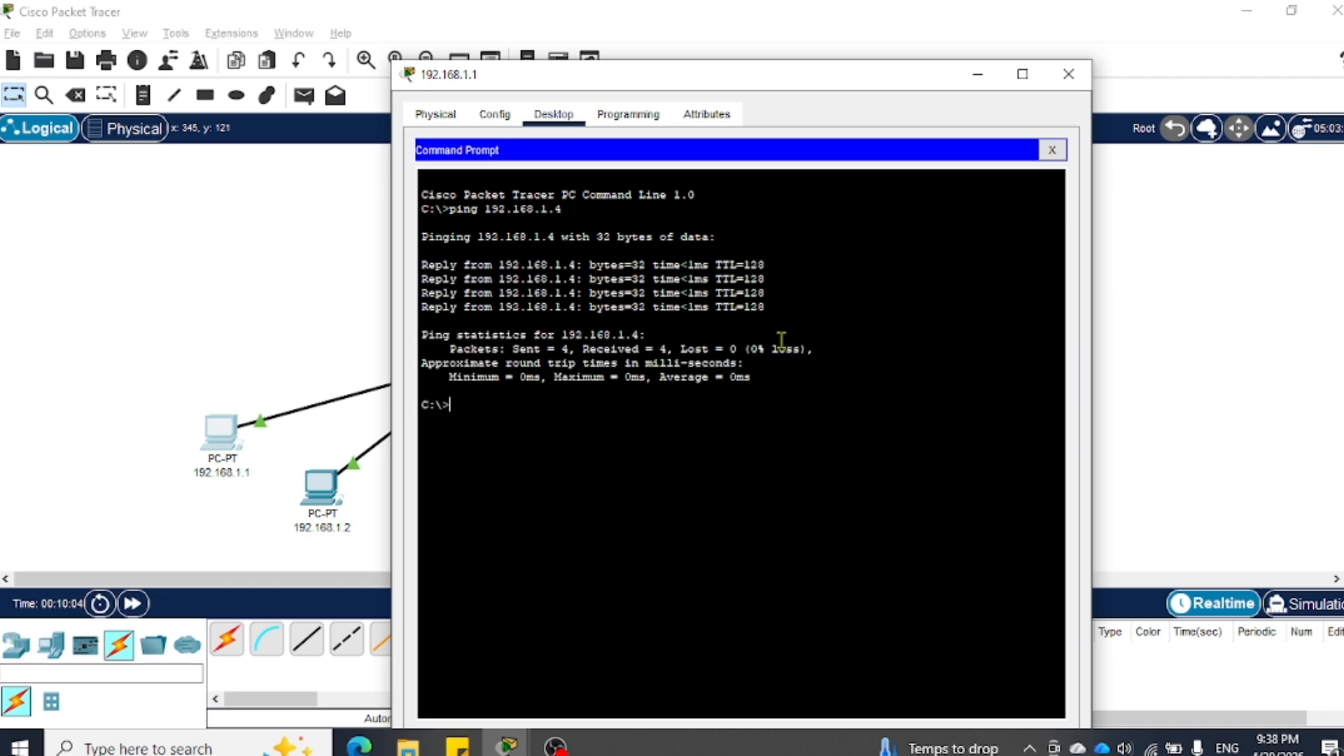
{"action": "left_click", "coordinate": [1067, 73]}
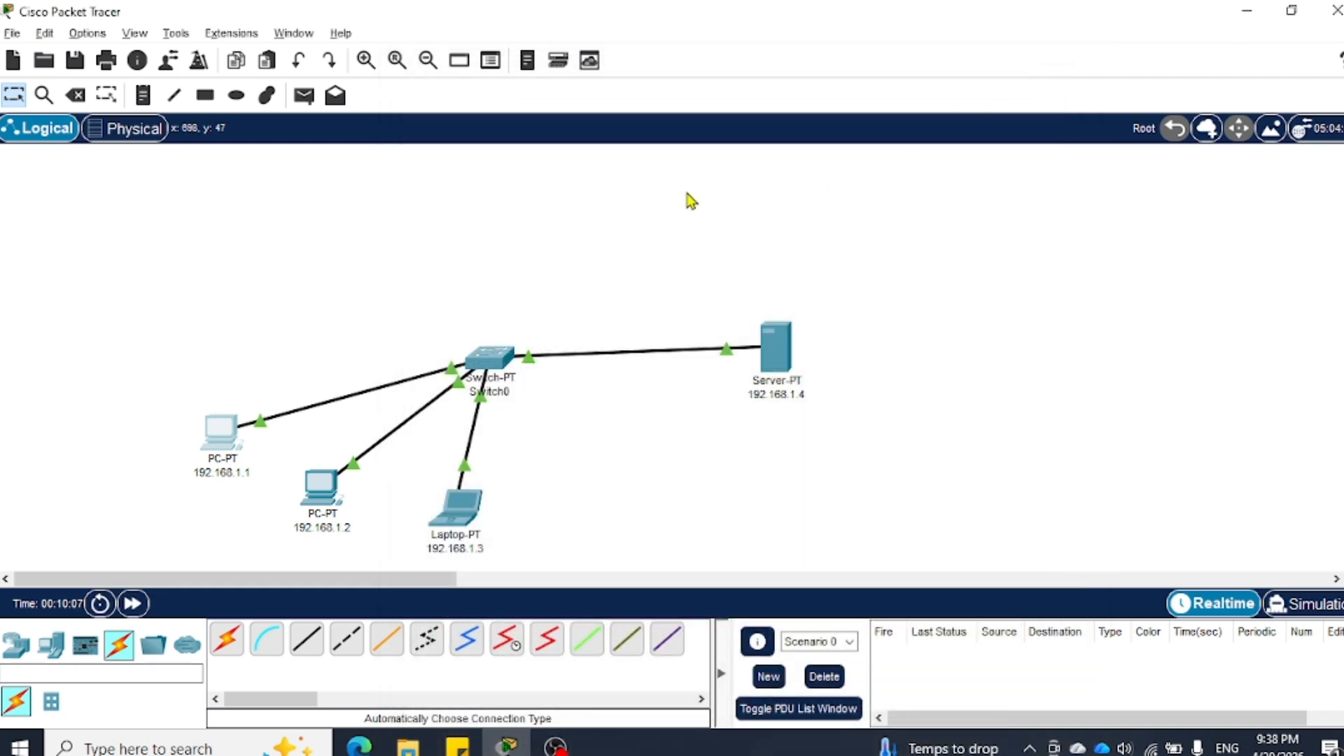
Send a simple PDU from the PC labelled 192.168.1.1 to the server and play its transfer in Simulation mode
{"action": "left_click", "coordinate": [303, 95]}
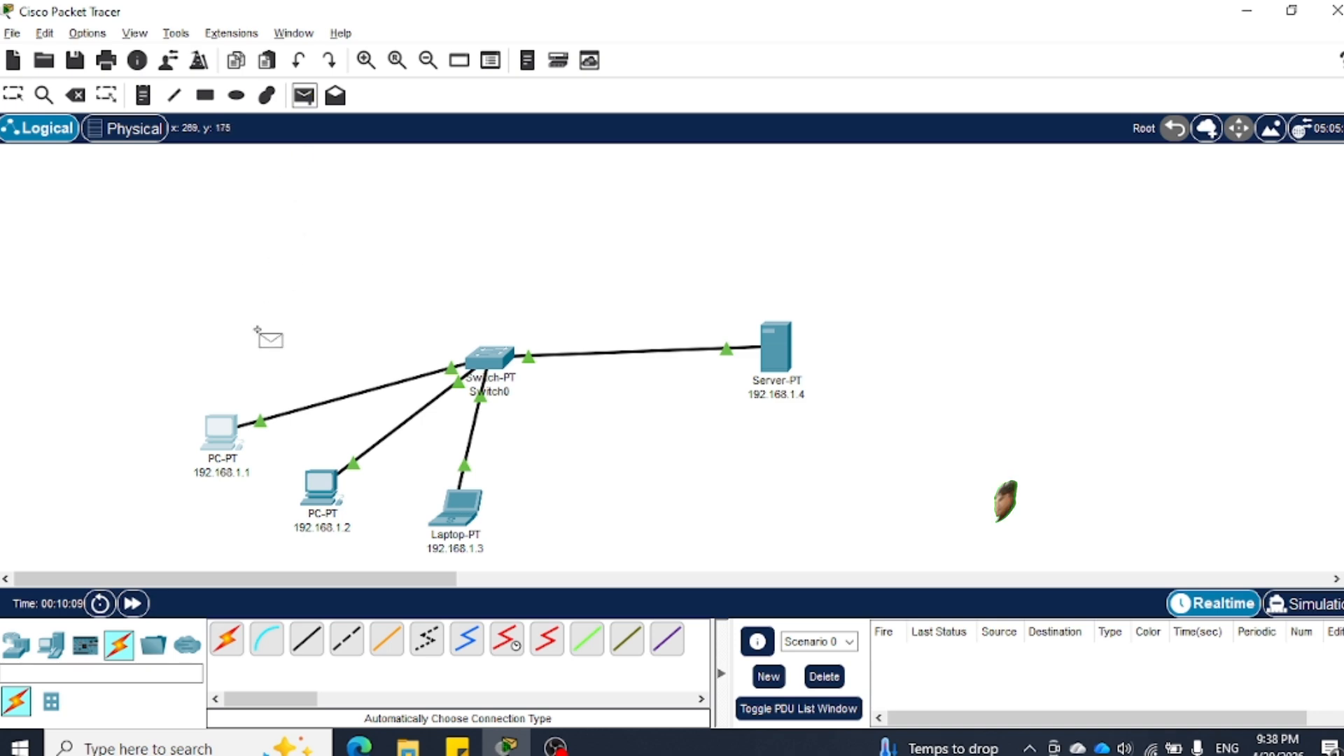
{"action": "left_click", "coordinate": [213, 431]}
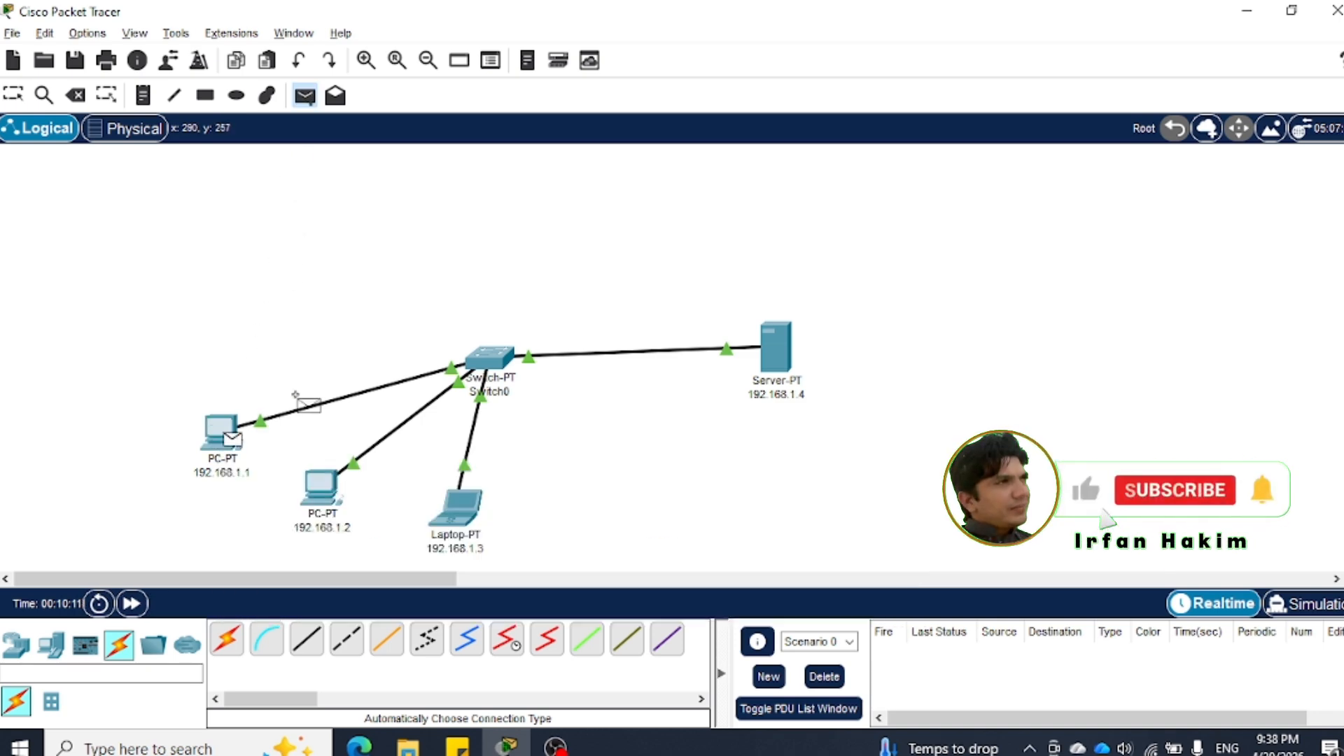
{"action": "left_click", "coordinate": [766, 361]}
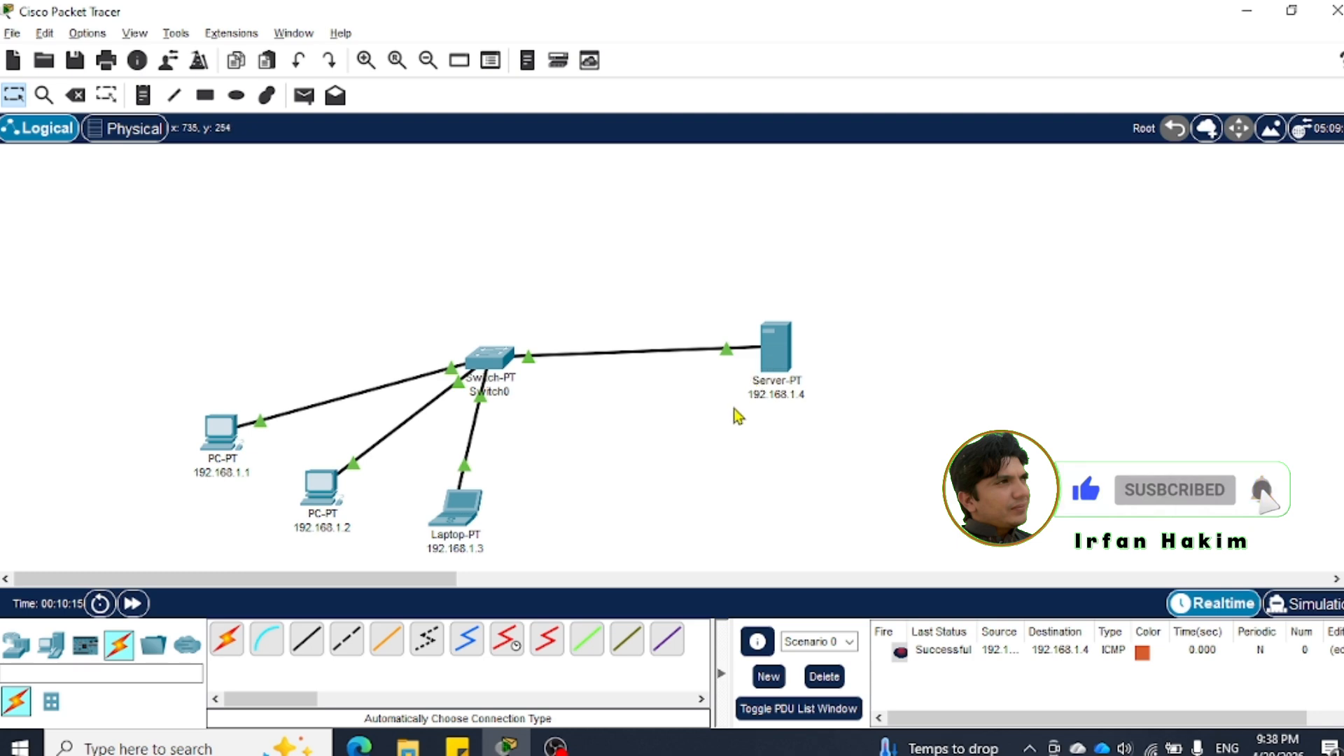
{"action": "left_click", "coordinate": [1275, 604]}
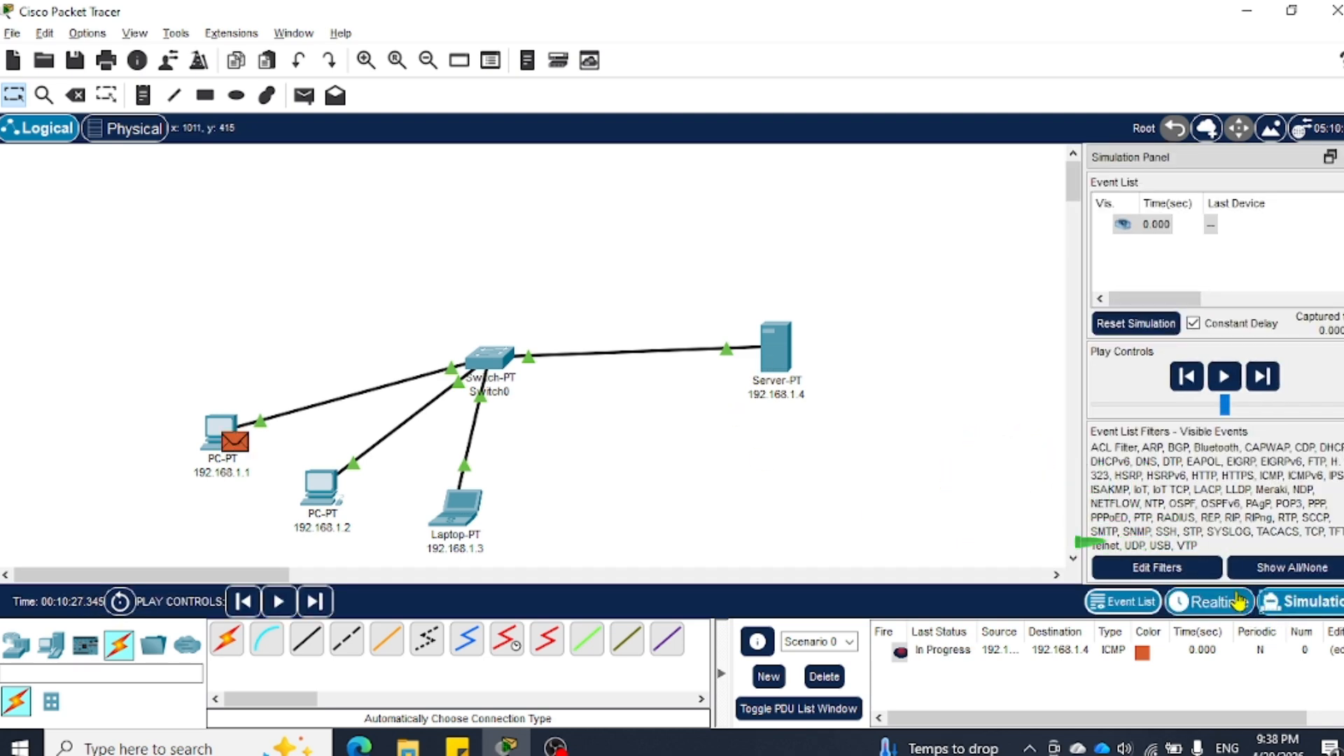
{"action": "left_click", "coordinate": [1224, 381]}
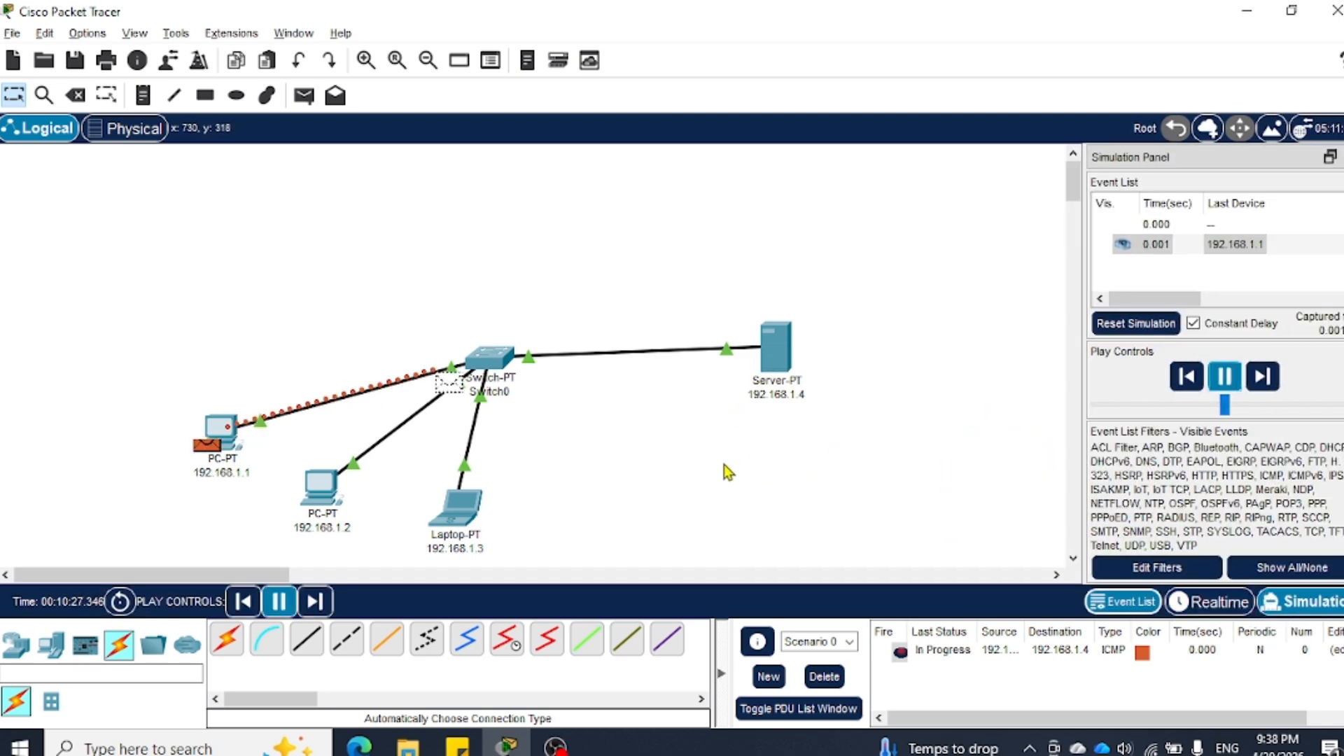